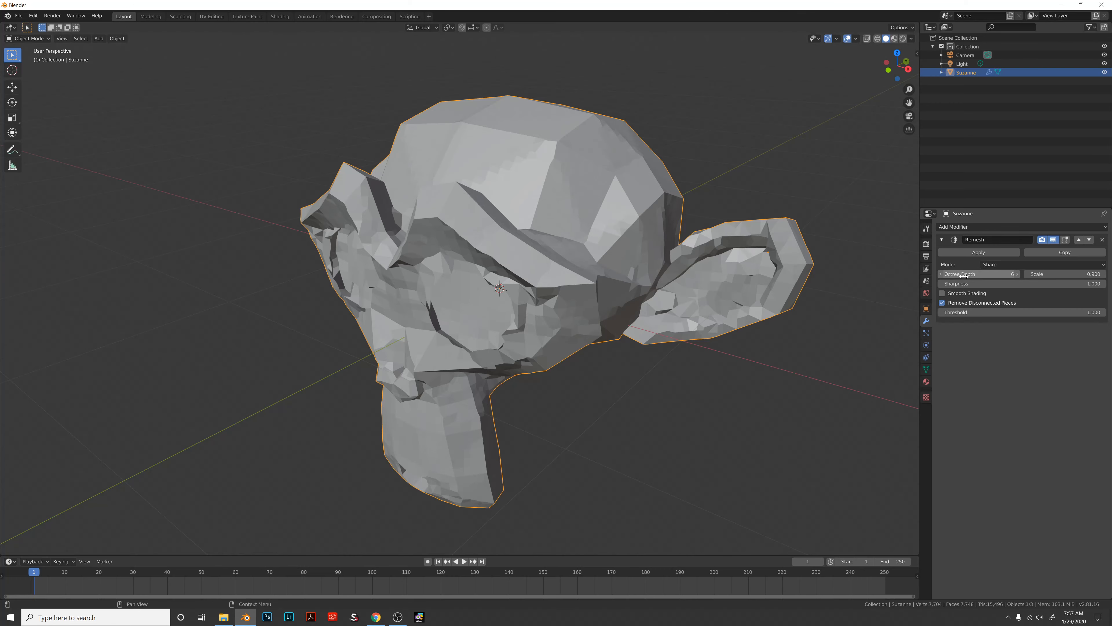
Step: Raise the Remesh modifier's Octree Depth to 8 in Sharp mode on the Suzanne monkey head
{"action": "left_click", "coordinate": [1016, 274]}
{"action": "left_click", "coordinate": [1017, 275]}
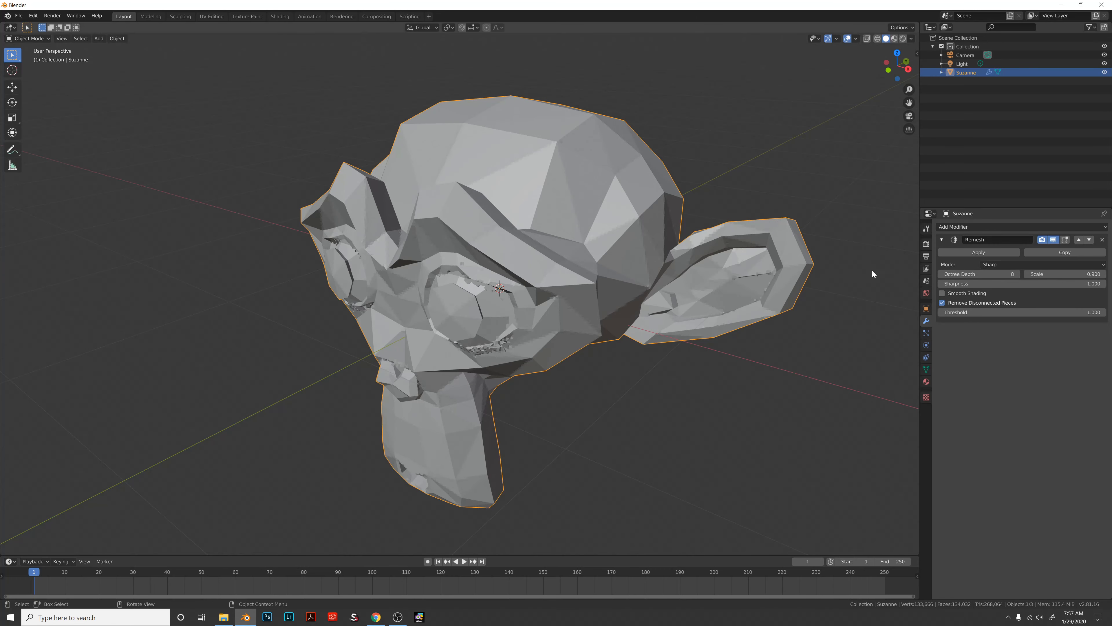
{"action": "middle_click_drag", "start_coordinate": [872, 269], "coordinate": [718, 261]}
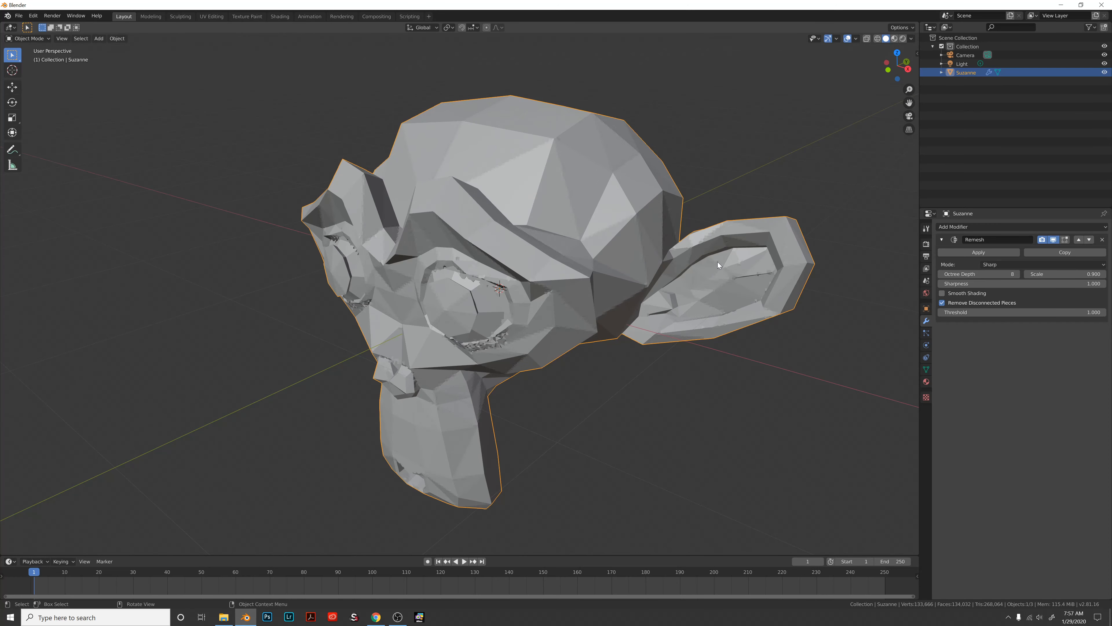
{"action": "middle_click_drag", "start_coordinate": [514, 170], "coordinate": [528, 182]}
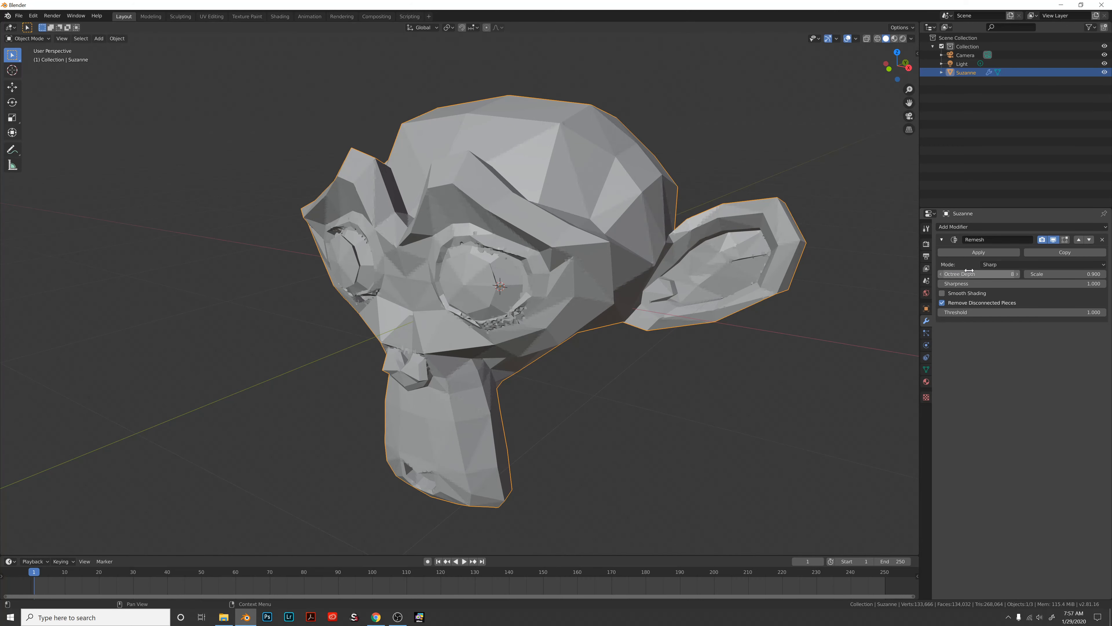
Step: Lower the Sharp-mode Remesh modifier's Octree Depth to 6 and further down to 4
{"action": "left_click", "coordinate": [941, 274]}
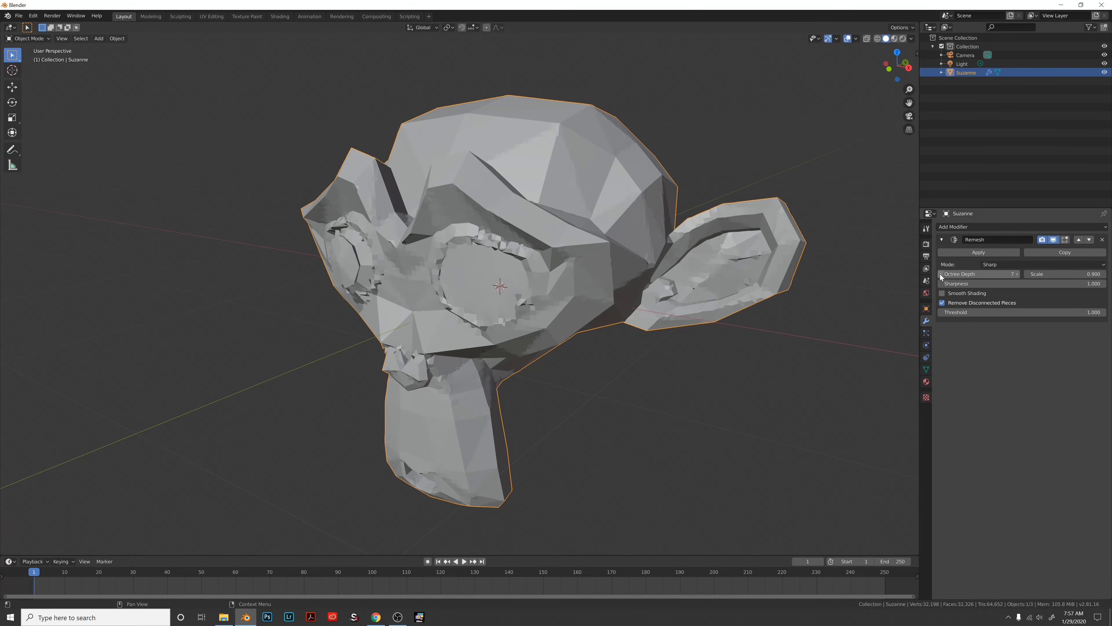
{"action": "left_click", "coordinate": [941, 274]}
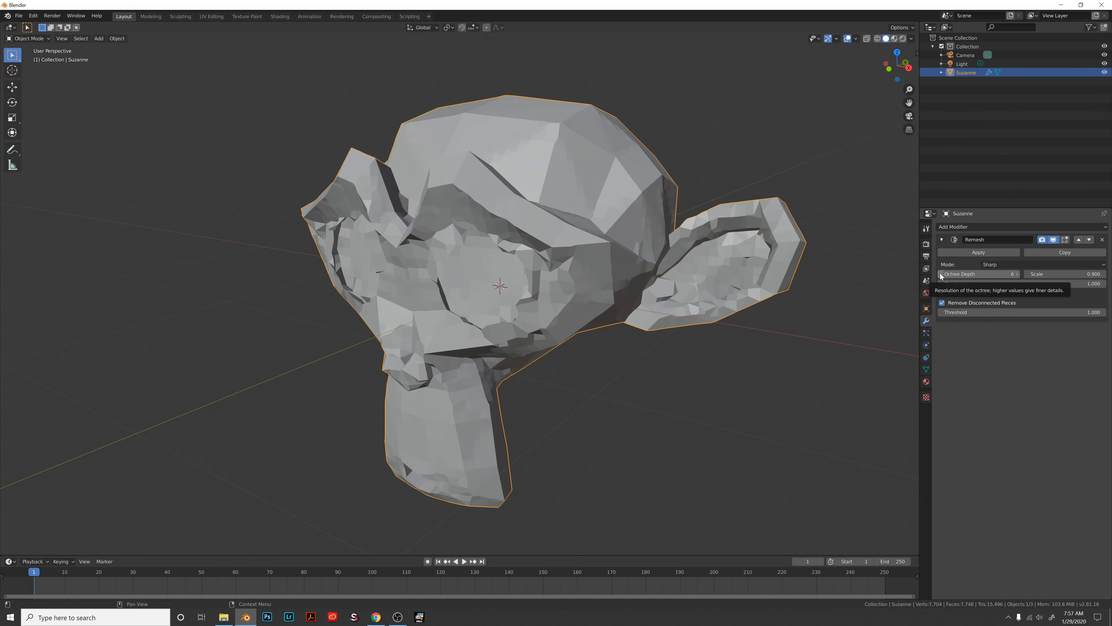
{"action": "middle_click_drag", "start_coordinate": [730, 279], "coordinate": [695, 265]}
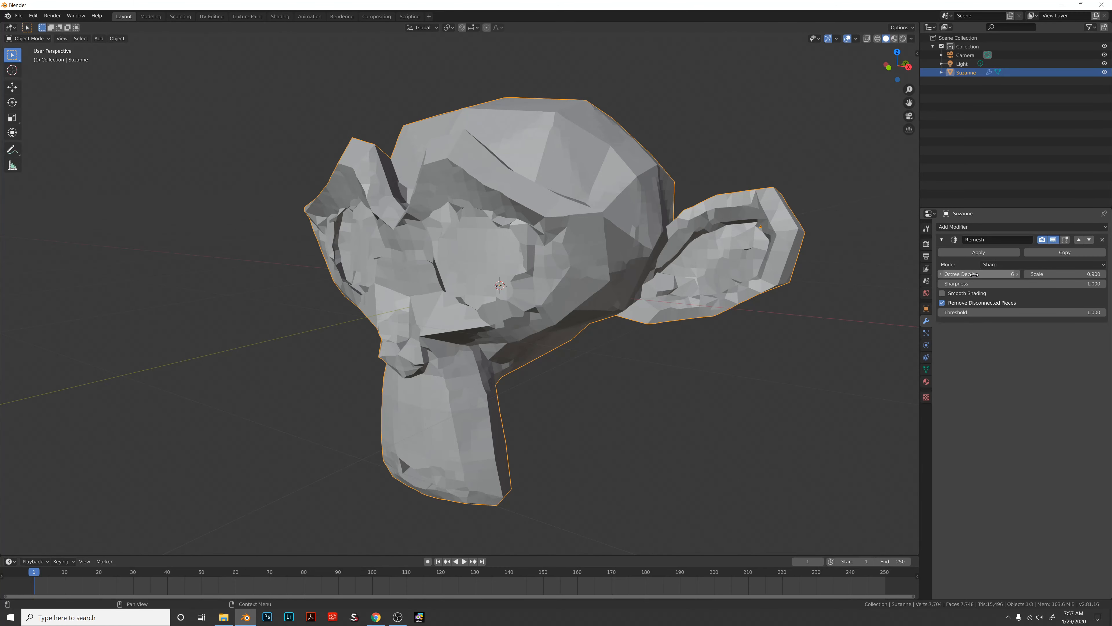
{"action": "left_click", "coordinate": [941, 275]}
{"action": "left_click", "coordinate": [941, 274]}
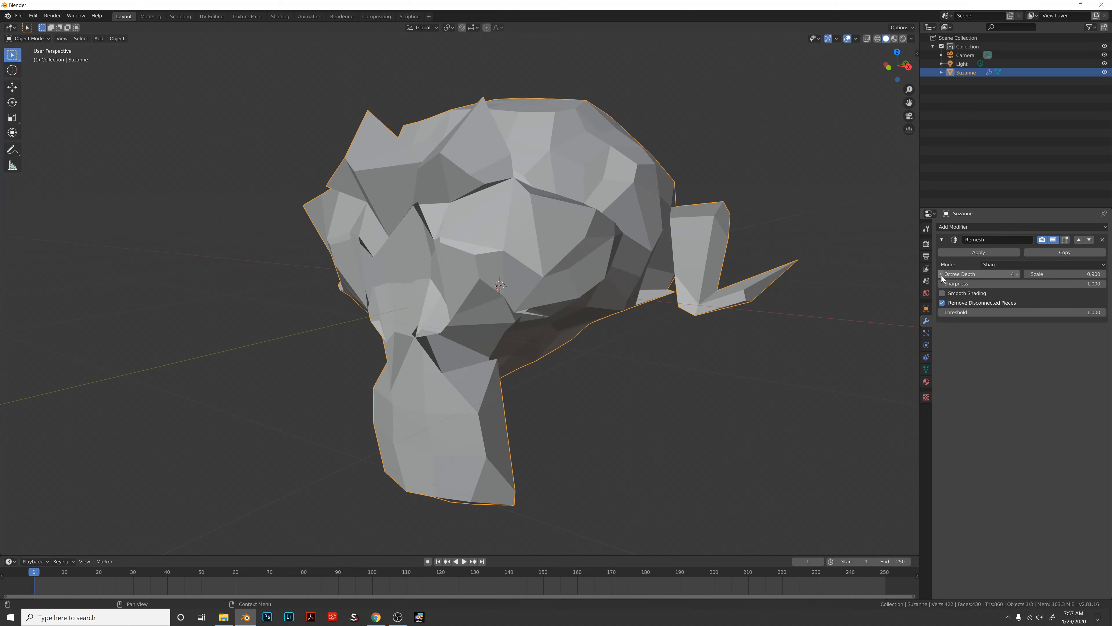
Step: Switch the Remesh modifier's mode from Sharp to Blocks
{"action": "left_click", "coordinate": [991, 264]}
{"action": "left_click", "coordinate": [991, 274]}
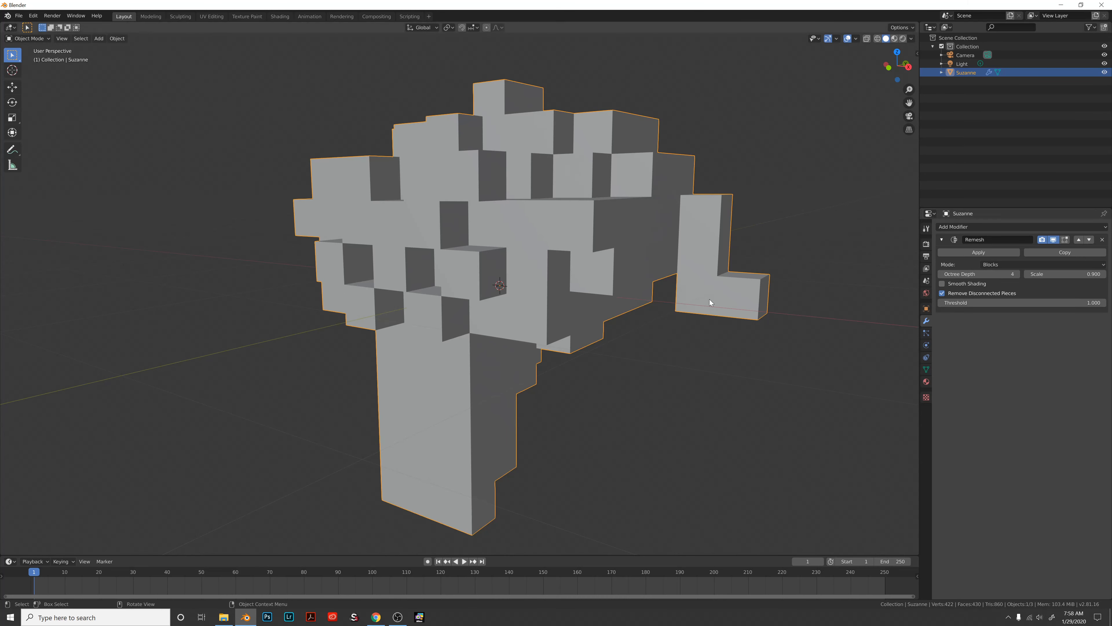
{"action": "middle_click_drag", "start_coordinate": [709, 300], "coordinate": [669, 294]}
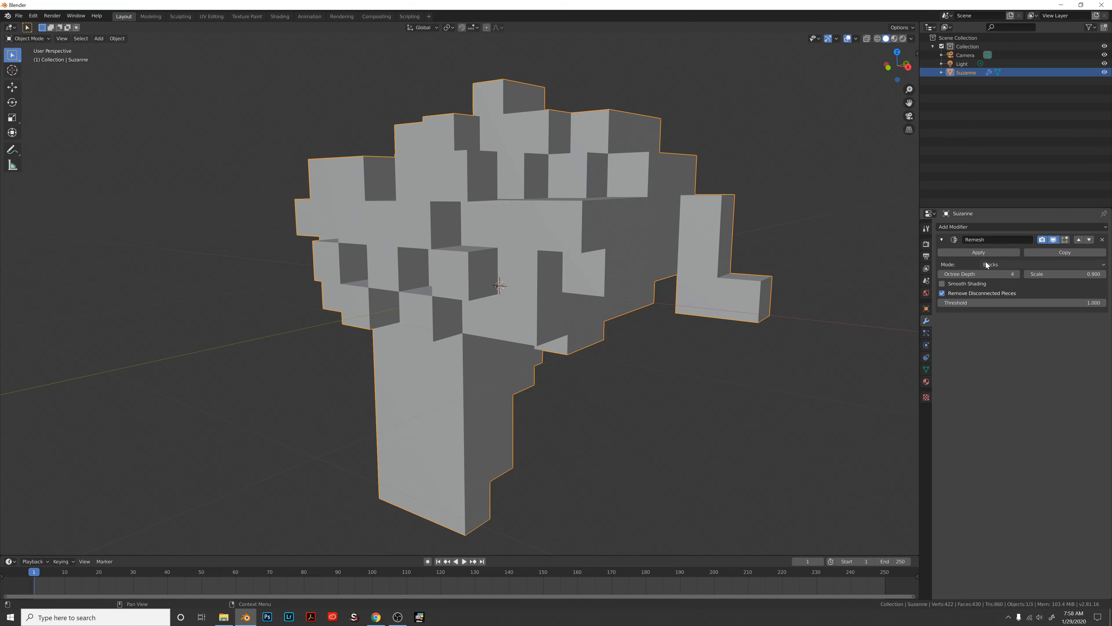
Step: Raise the Octree Depth of the Blocks remesh to 8 for much finer blocks
{"action": "left_click", "coordinate": [1018, 274]}
{"action": "left_click", "coordinate": [1018, 274]}
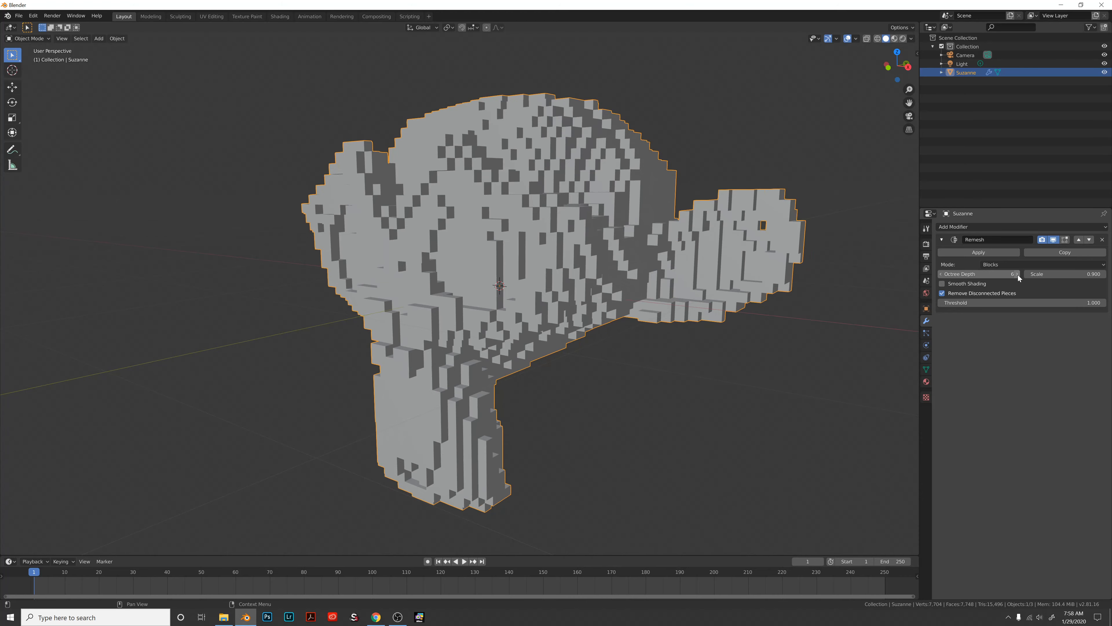
{"action": "left_click", "coordinate": [1018, 274]}
{"action": "left_click", "coordinate": [1017, 274]}
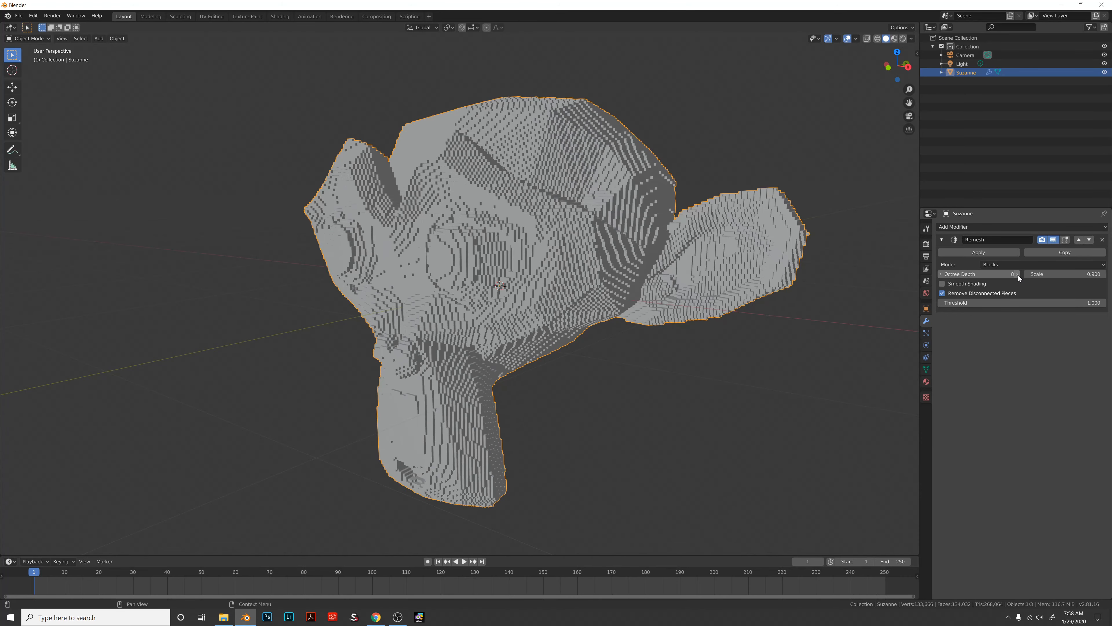
{"action": "middle_click_drag", "start_coordinate": [899, 279], "coordinate": [422, 260]}
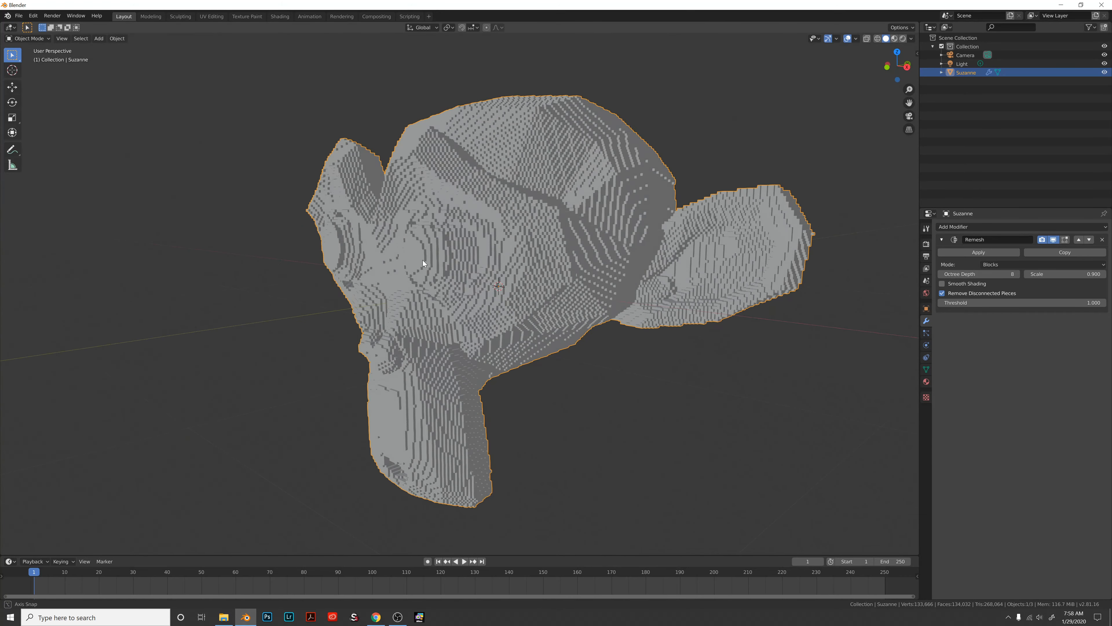
Step: Reduce the Blocks remesh's Octree Depth to 7 and further down to 6
{"action": "left_click", "coordinate": [941, 274]}
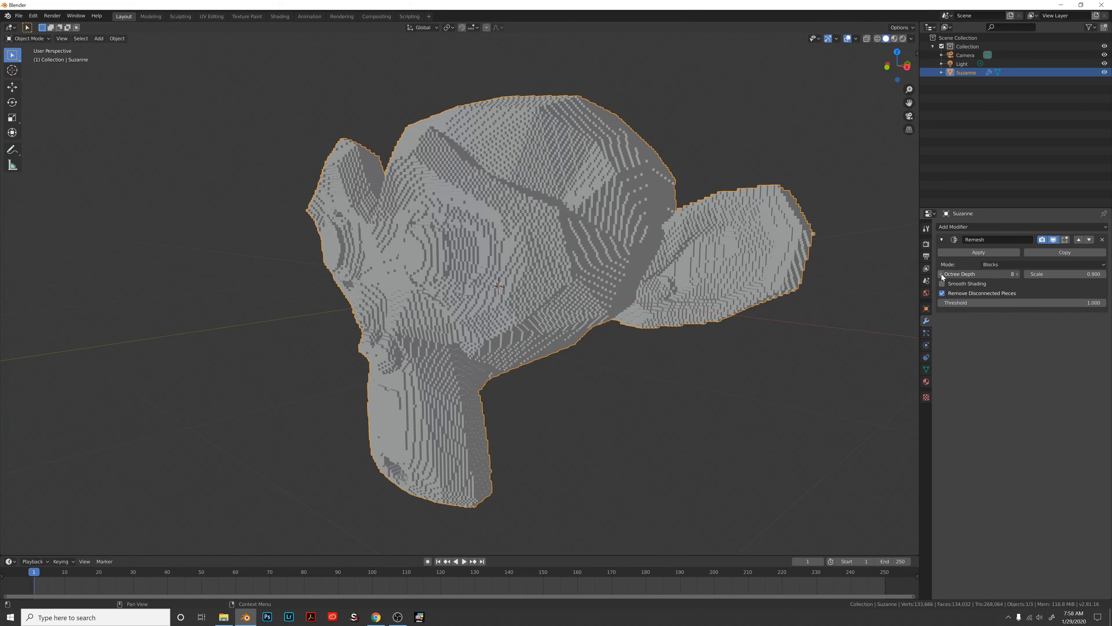
{"action": "mouse_move", "coordinate": [581, 304]}
{"action": "middle_mouse_down"}
{"action": "mouse_move", "coordinate": [577, 284]}
{"action": "mouse_move", "coordinate": [595, 284]}
{"action": "mouse_move", "coordinate": [570, 304]}
{"action": "middle_mouse_up"}
{"action": "key", "text": "Tab"}
{"action": "key", "text": "Tab"}
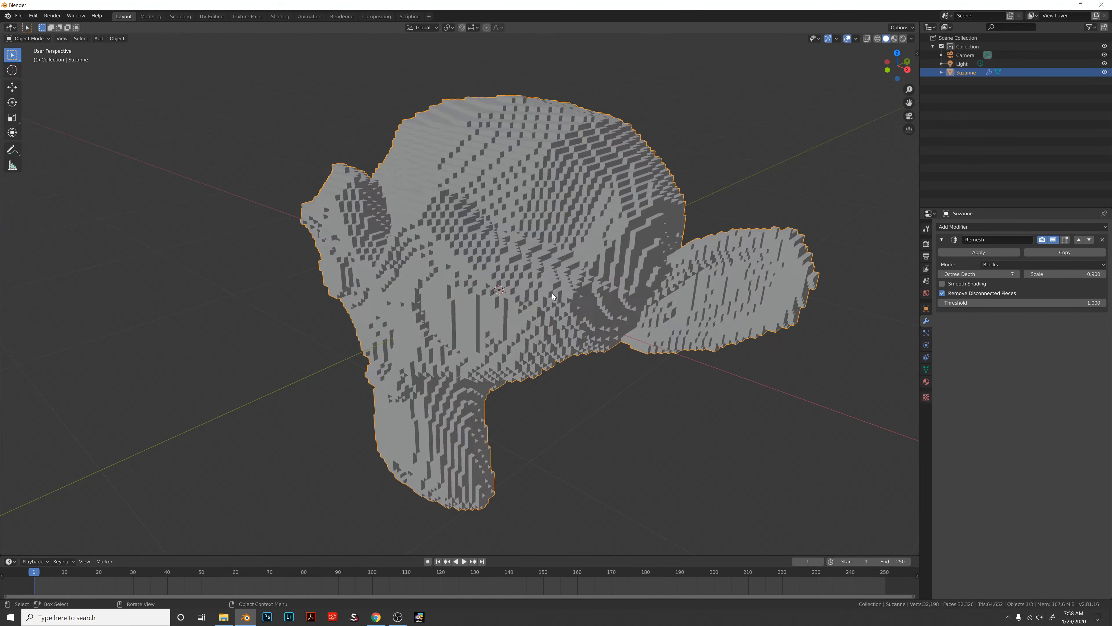
{"action": "middle_click_drag", "start_coordinate": [720, 272], "coordinate": [645, 272]}
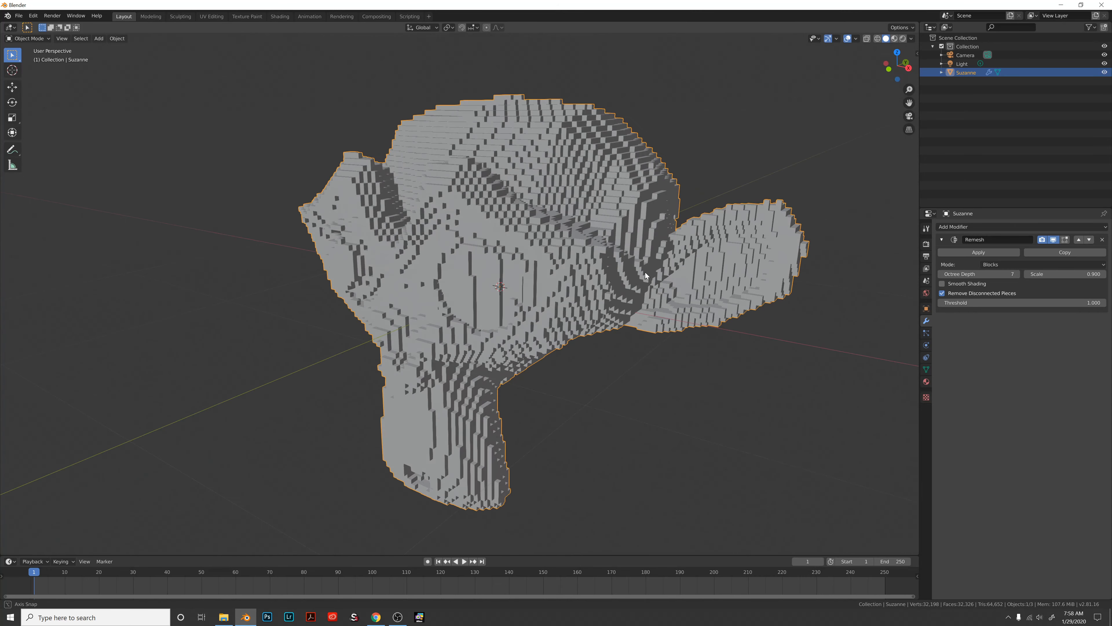
{"action": "left_click", "coordinate": [946, 274]}
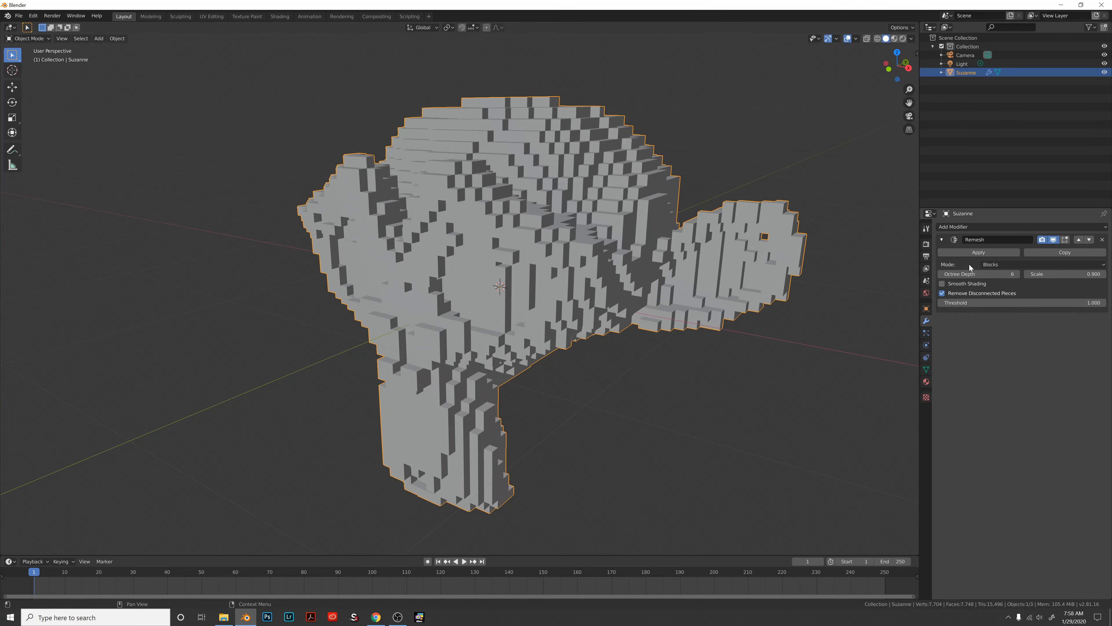
Step: Switch the Remesh mode to Smooth and lower its Octree Depth to 3
{"action": "left_click", "coordinate": [981, 265]}
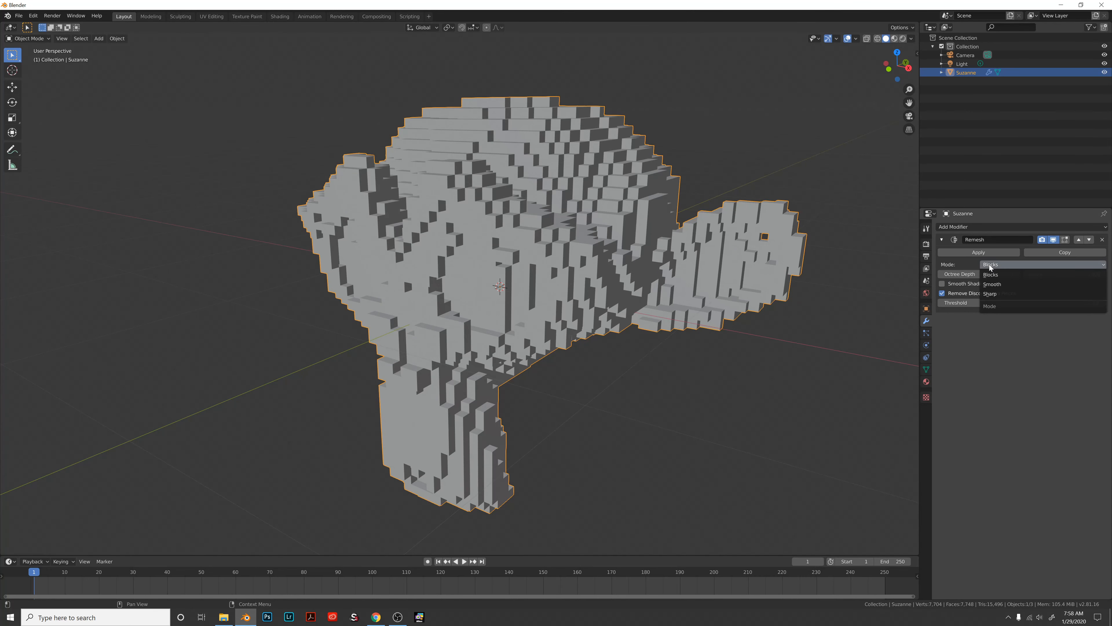
{"action": "left_click", "coordinate": [994, 284]}
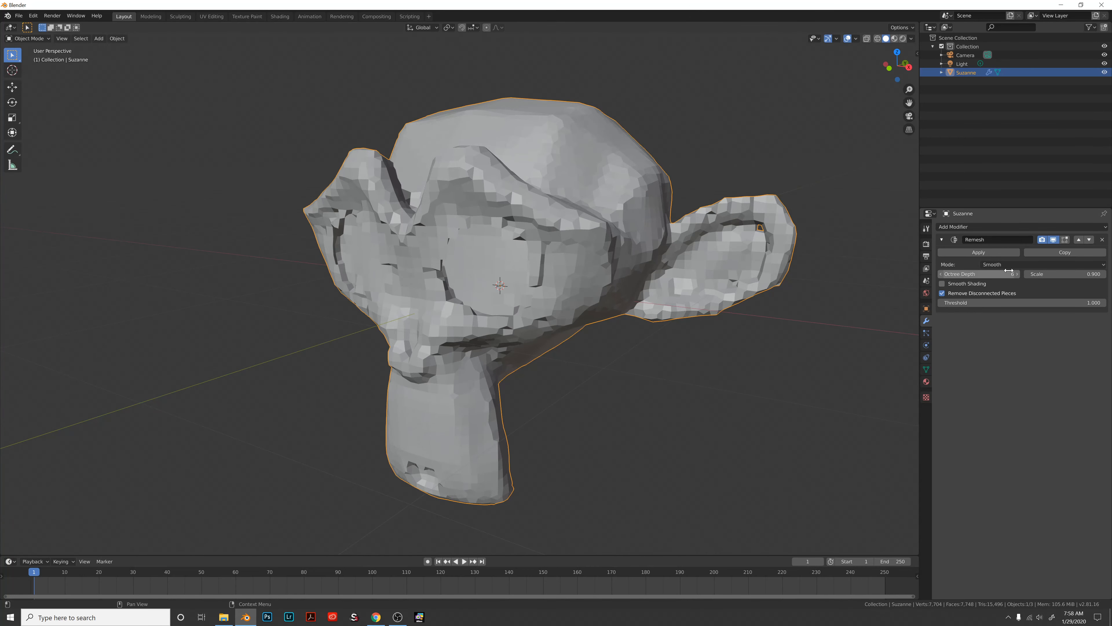
{"action": "left_click", "coordinate": [941, 274]}
{"action": "left_click", "coordinate": [941, 274]}
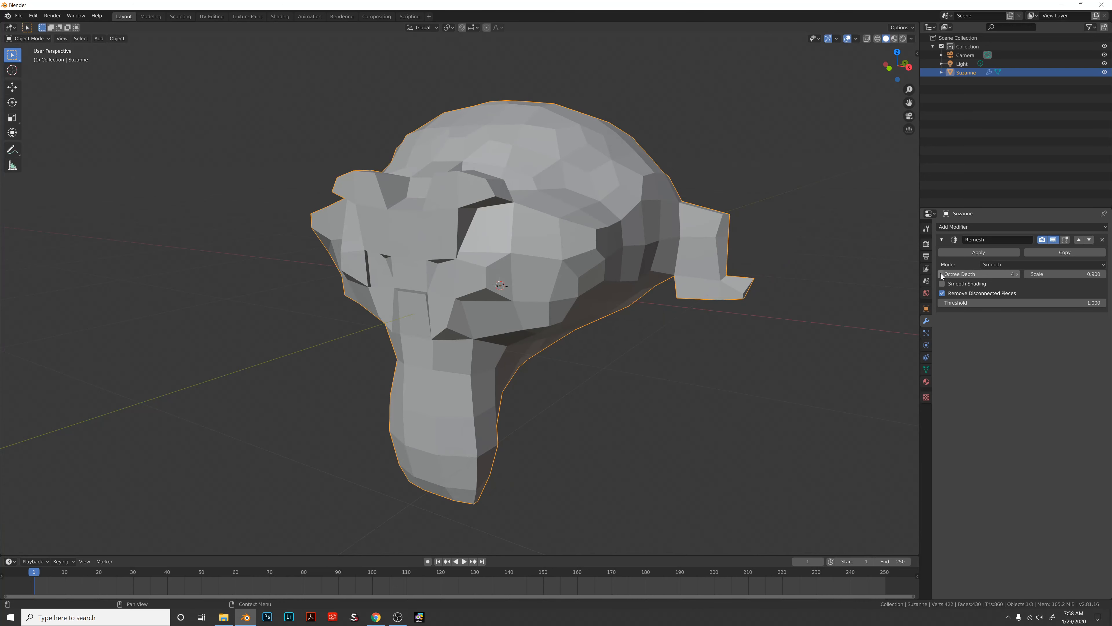
{"action": "left_click", "coordinate": [941, 274]}
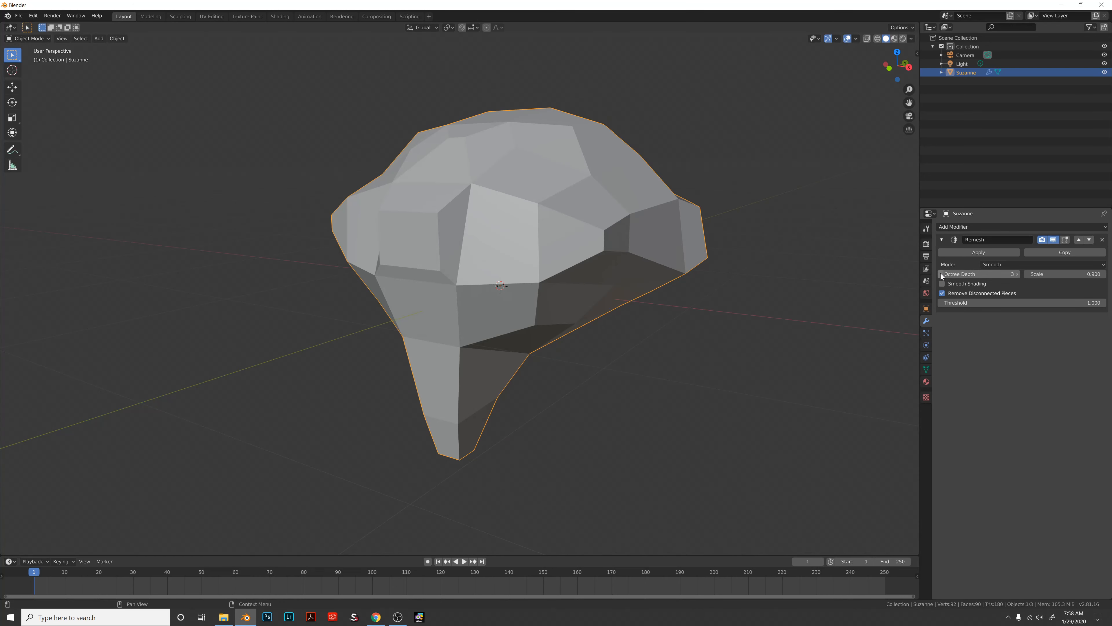
Step: Raise the Smooth-mode remesh's Octree Depth to 8 and examine the detail around the eyes
{"action": "left_click", "coordinate": [1016, 274]}
{"action": "left_click", "coordinate": [1016, 274]}
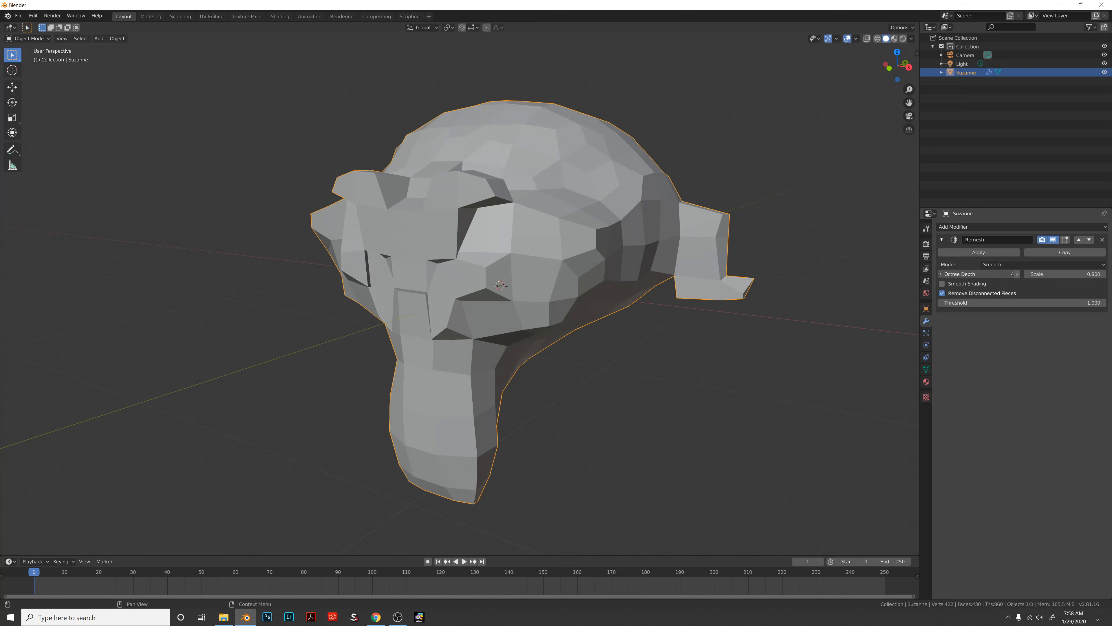
{"action": "left_click", "coordinate": [1016, 274]}
{"action": "left_click", "coordinate": [1016, 274]}
{"action": "left_click", "coordinate": [1016, 274]}
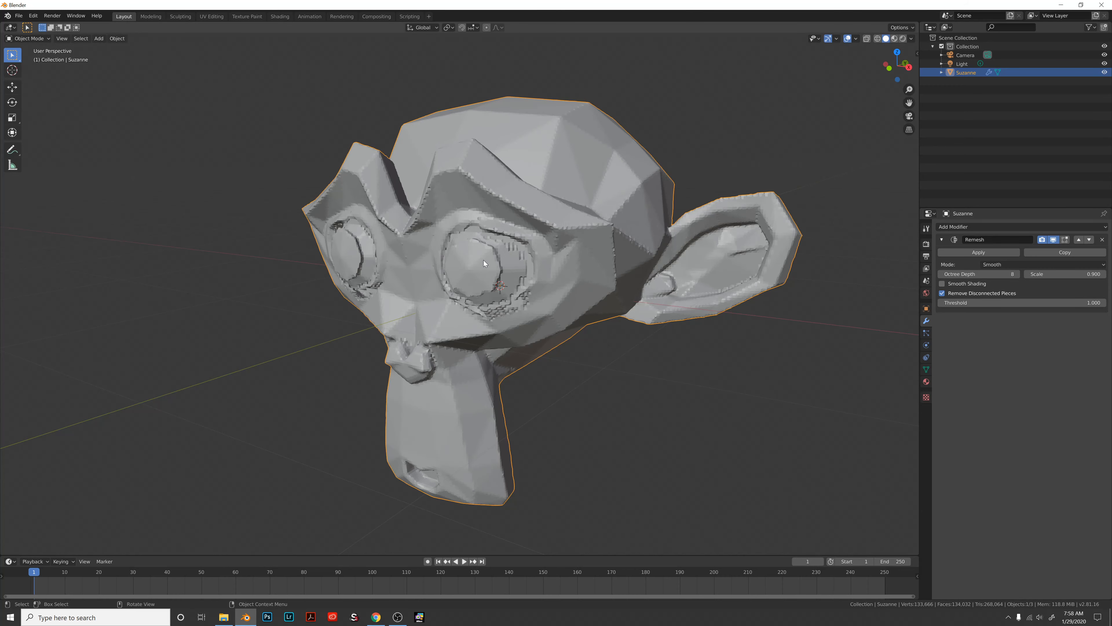
{"action": "scroll", "coordinate": [811, 235], "scroll_direction": "up", "scroll_amount": 2}
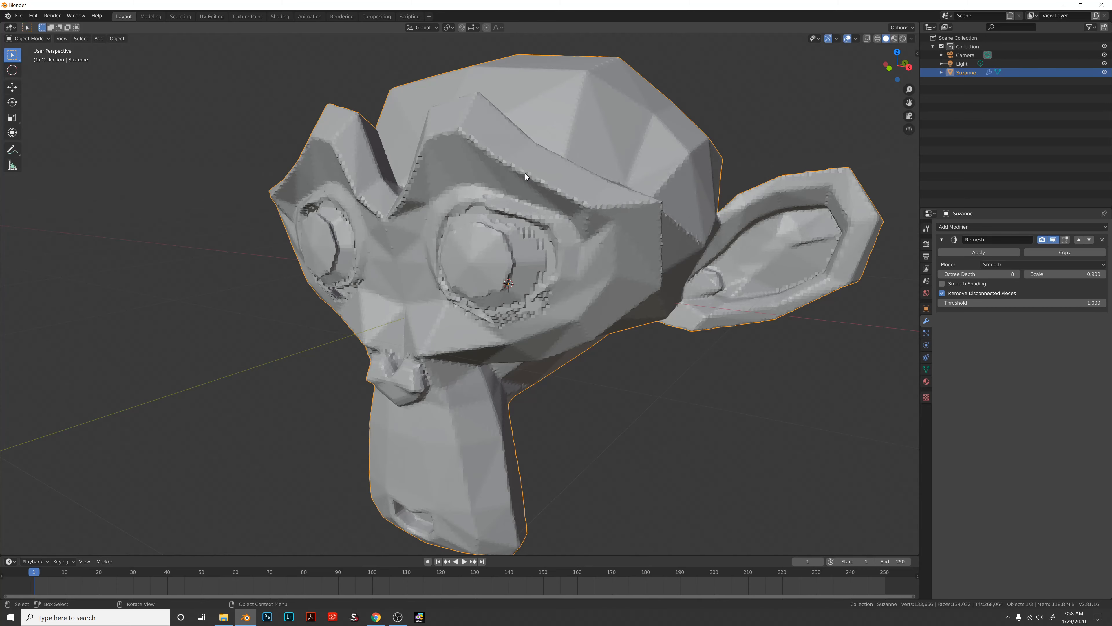
{"action": "middle_click_drag", "start_coordinate": [545, 190], "coordinate": [545, 194]}
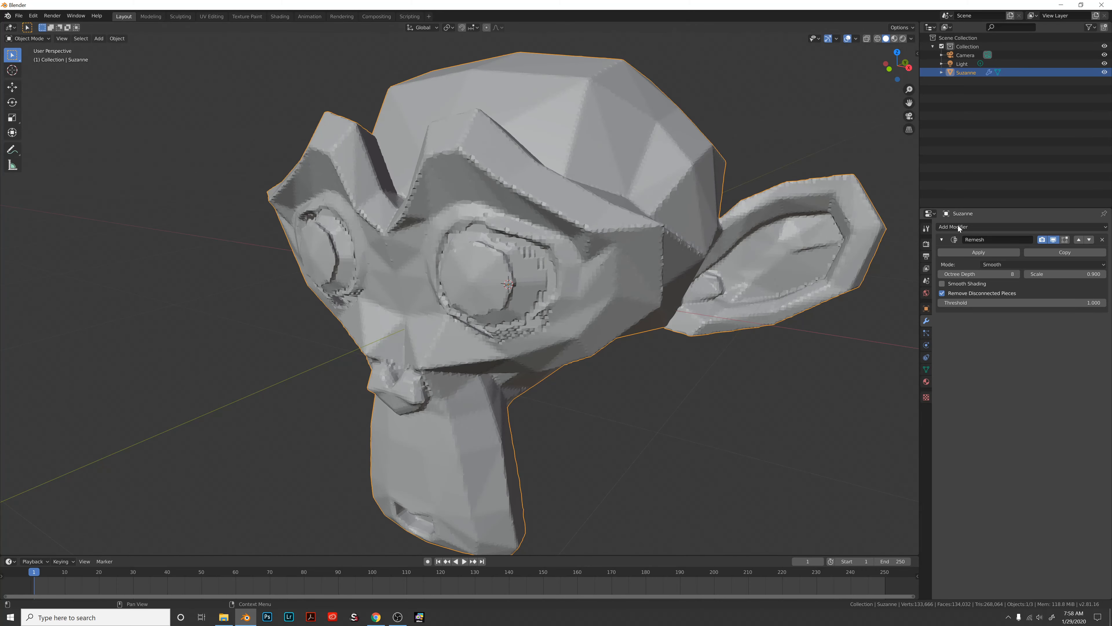
Step: Lower the Smooth remesh's Octree Depth to 7 and turn Smooth Shading on and off again
{"action": "left_click", "coordinate": [942, 275]}
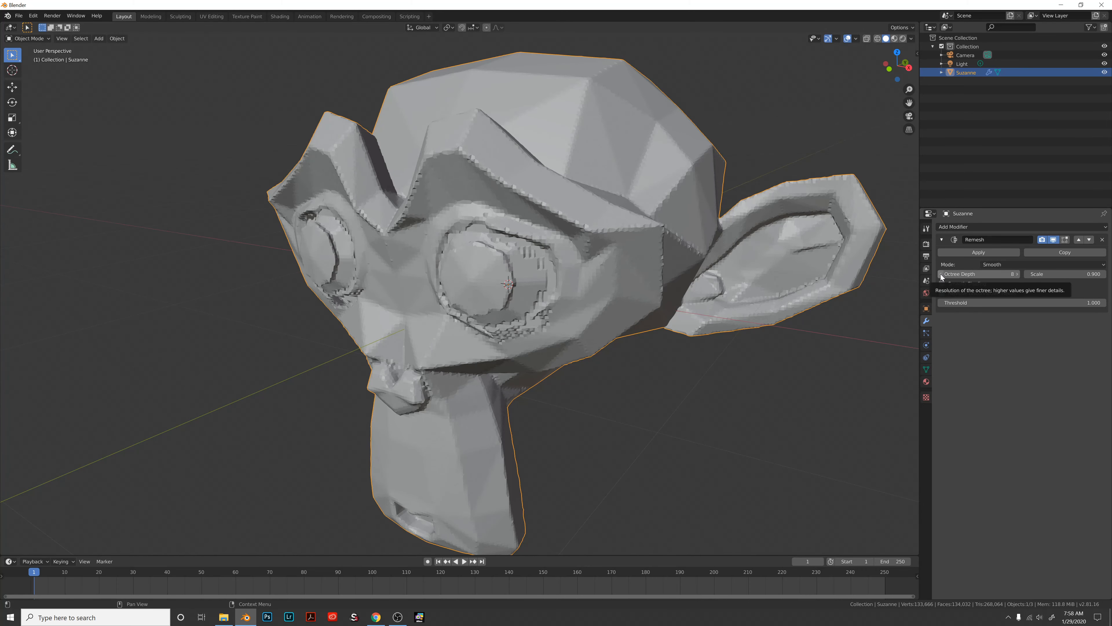
{"action": "middle_click_drag", "start_coordinate": [513, 217], "coordinate": [438, 217]}
{"action": "middle_click_drag", "start_coordinate": [516, 248], "coordinate": [595, 188]}
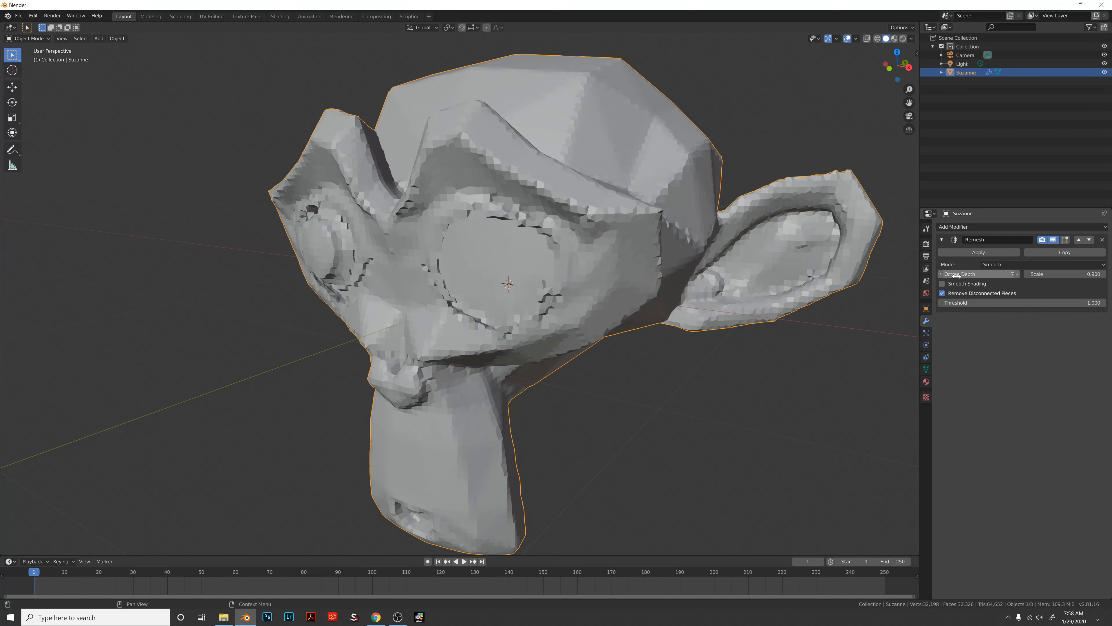
{"action": "left_click", "coordinate": [942, 284]}
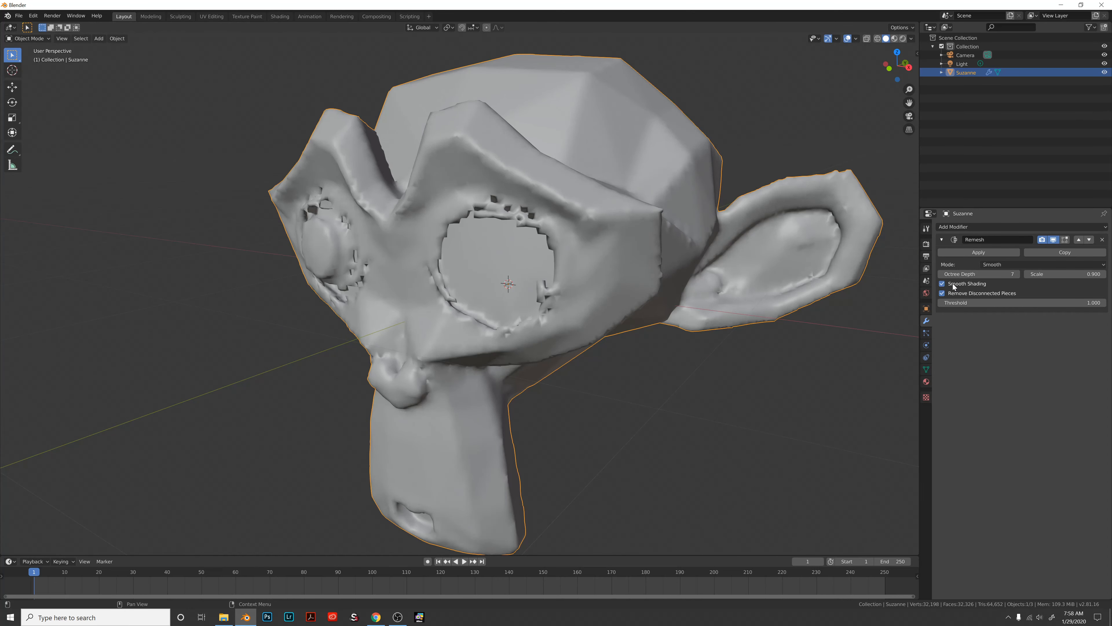
{"action": "left_click", "coordinate": [955, 285]}
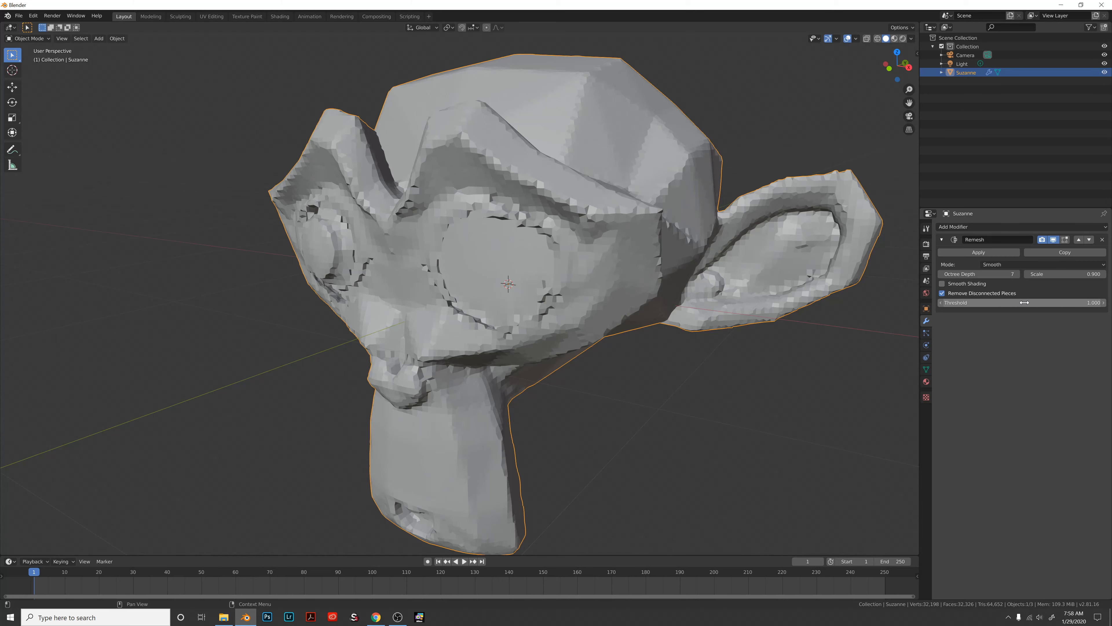
Step: Try a lower Threshold for the Remesh modifier's disconnected pieces and set it back to 1
{"action": "left_click_drag", "start_coordinate": [1040, 304], "coordinate": [1039, 303]}
{"action": "double_click", "coordinate": [1039, 303]}
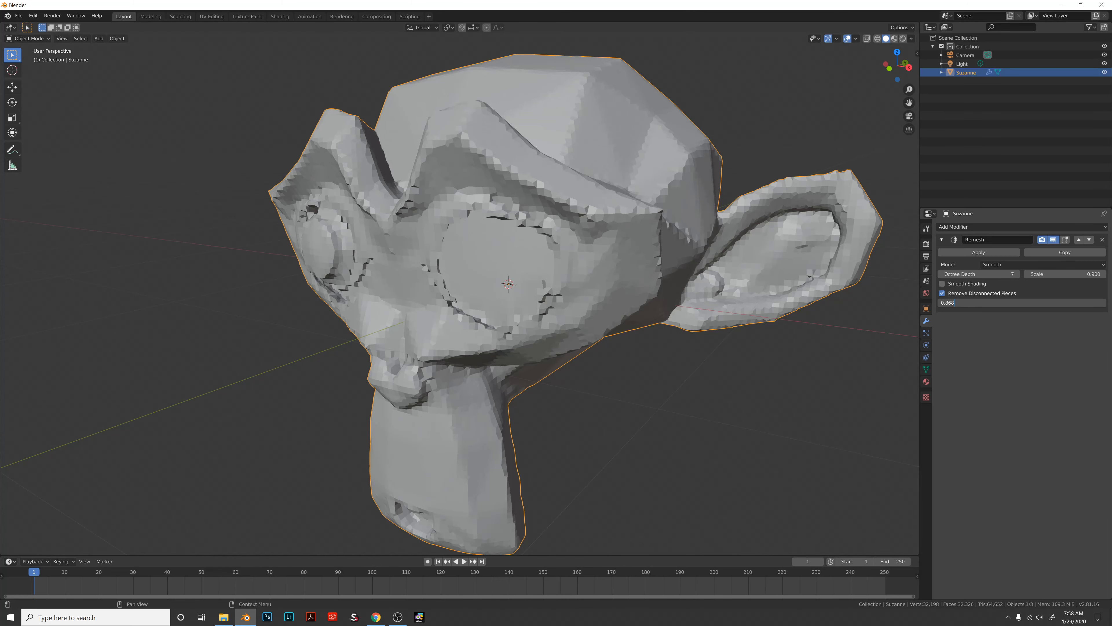
{"action": "key", "text": "ctrl+a"}
{"action": "type", "text": "1"}
{"action": "key", "text": "Return"}
Step: Remove the Remesh modifier from Suzanne and delete the monkey head from the scene
{"action": "middle_click_drag", "start_coordinate": [711, 162], "coordinate": [741, 229]}
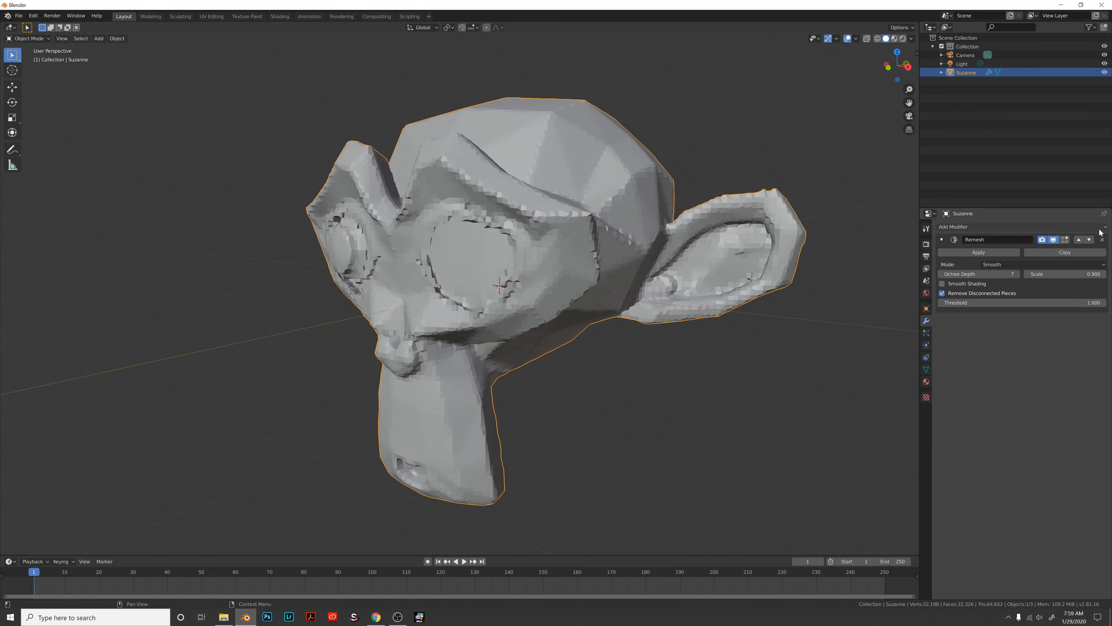
{"action": "left_click", "coordinate": [1103, 240]}
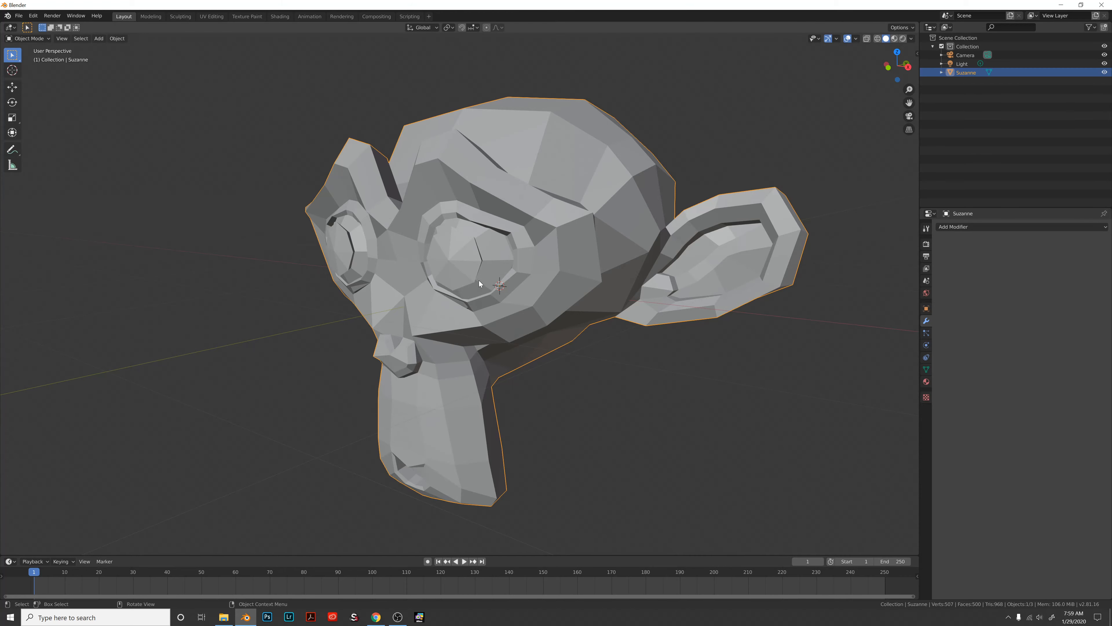
{"action": "middle_click_drag", "start_coordinate": [491, 277], "coordinate": [492, 272]}
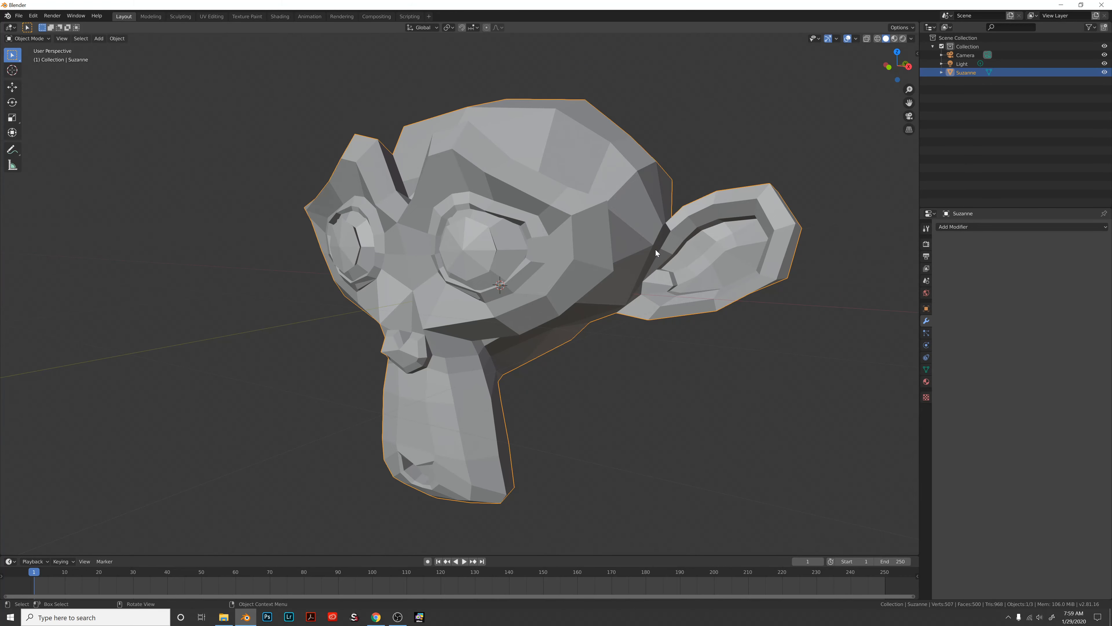
{"action": "middle_click_drag", "start_coordinate": [655, 250], "coordinate": [657, 255]}
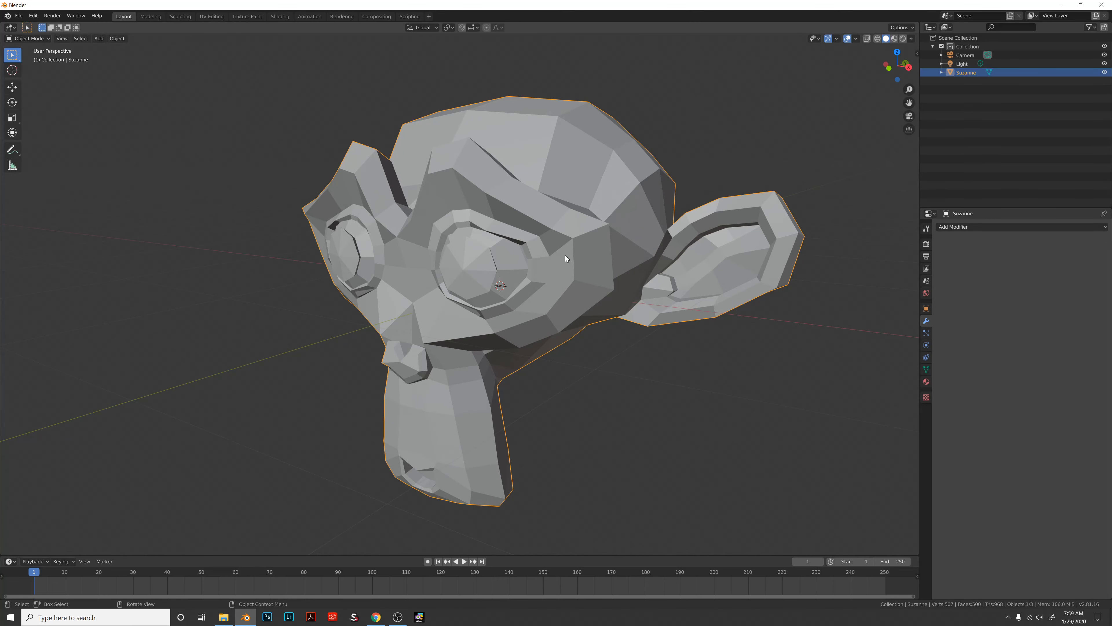
{"action": "key", "text": "x"}
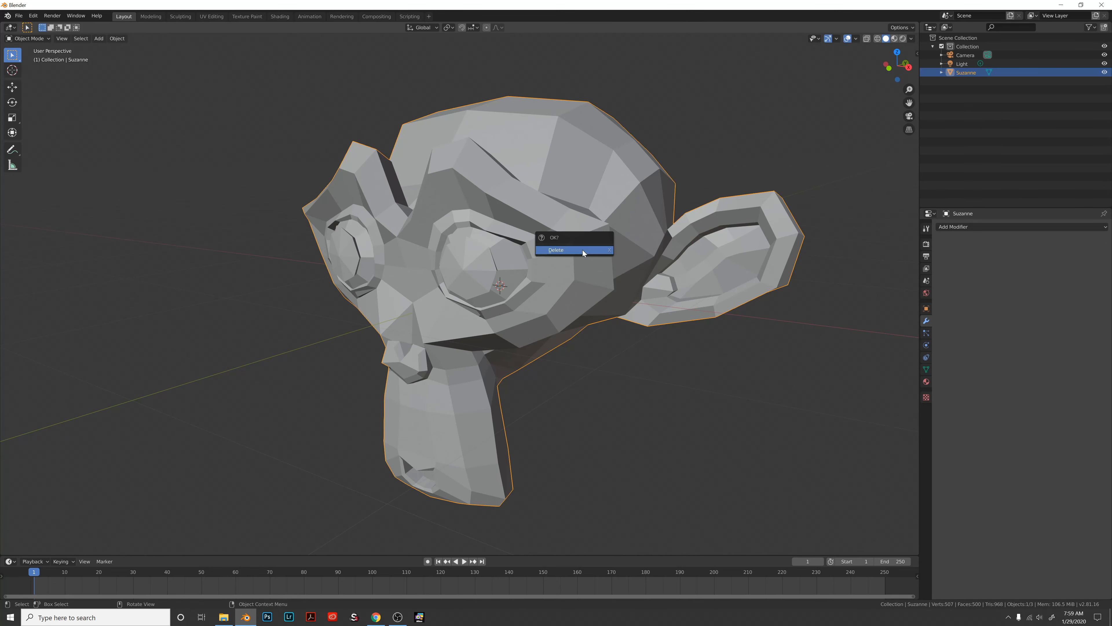
{"action": "left_click", "coordinate": [574, 253]}
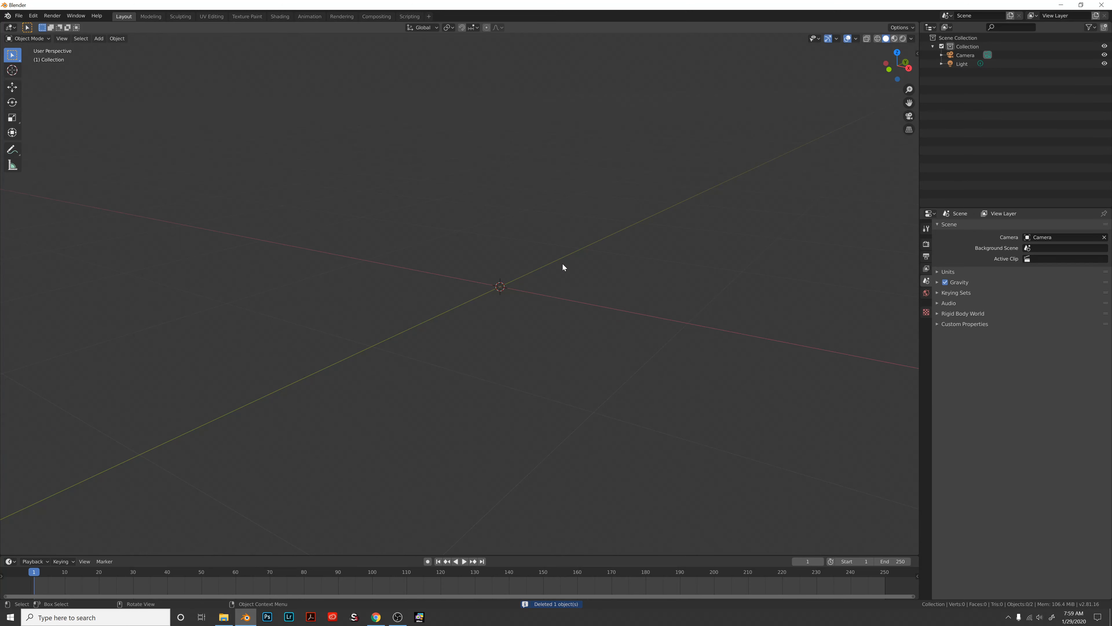
Step: Add an ico sphere at the world origin with 3 subdivisions
{"action": "key", "text": "shift+a"}
{"action": "mouse_move", "coordinate": [563, 263]}
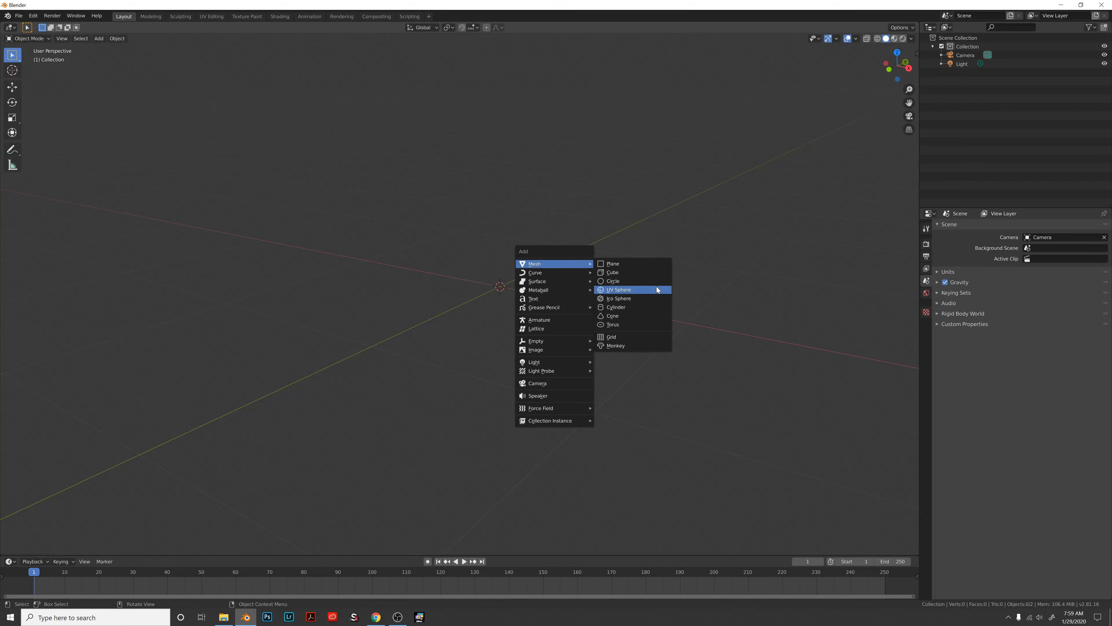
{"action": "left_click", "coordinate": [633, 298]}
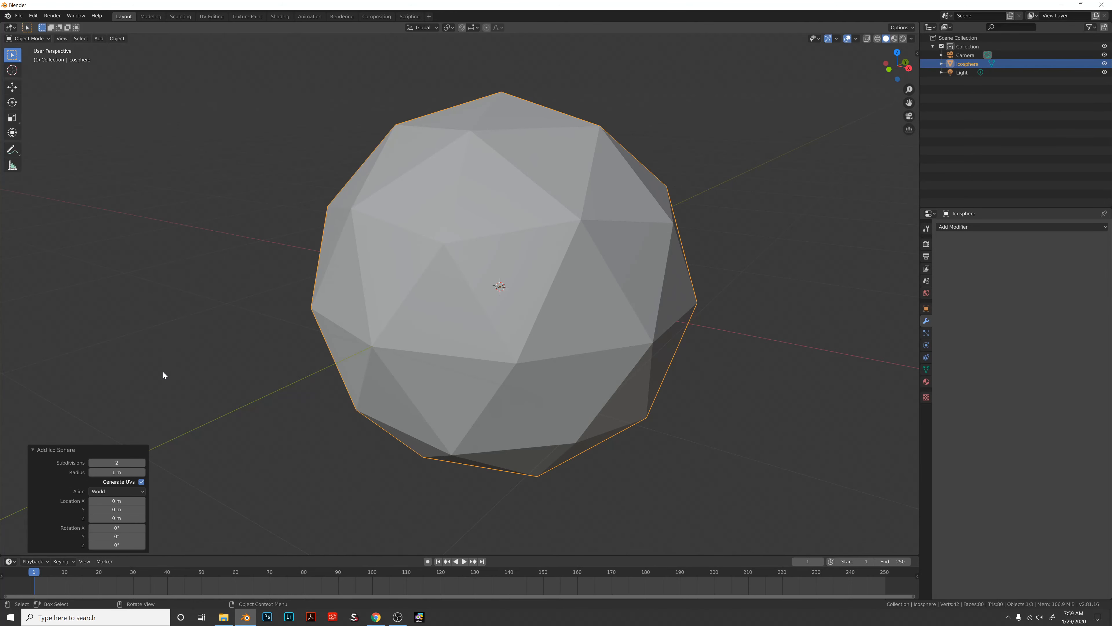
{"action": "left_click", "coordinate": [142, 463]}
{"action": "left_click", "coordinate": [142, 462]}
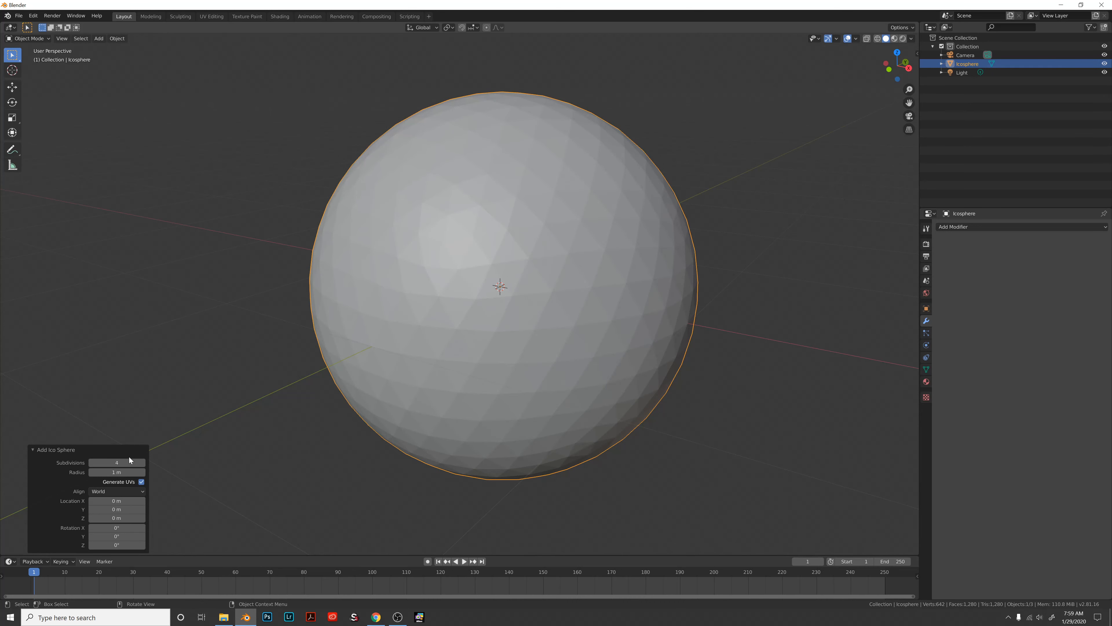
{"action": "left_click", "coordinate": [92, 463]}
{"action": "middle_click_drag", "start_coordinate": [378, 308], "coordinate": [387, 306]}
{"action": "left_click", "coordinate": [388, 306]}
{"action": "middle_click_drag", "start_coordinate": [585, 208], "coordinate": [589, 224]}
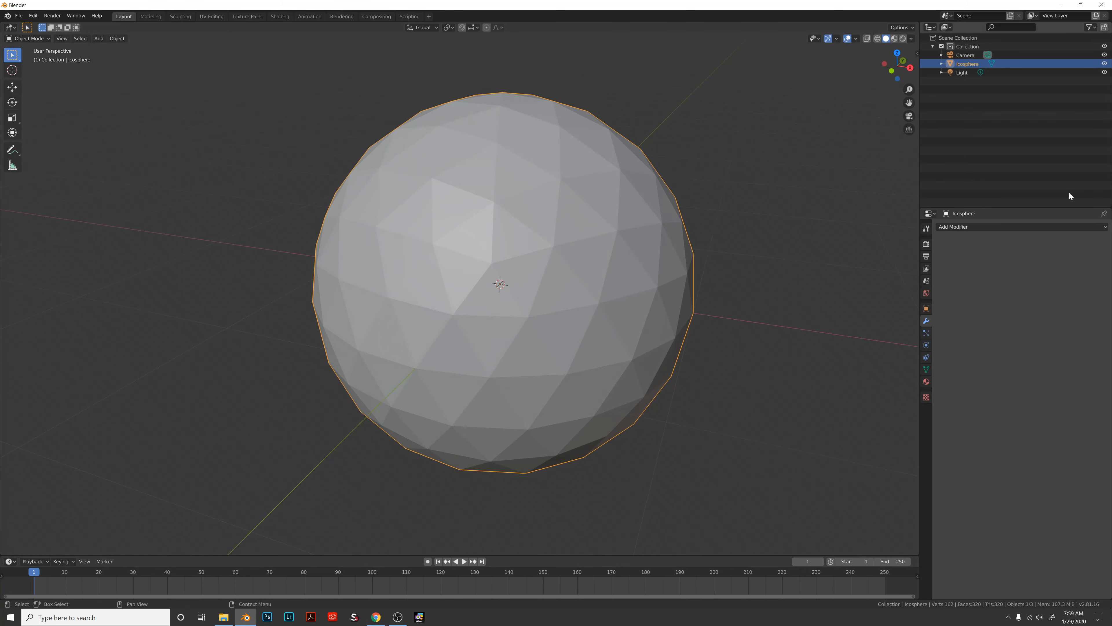
Step: Add a Wireframe modifier to the ico sphere and set its Thickness to 0.015 m
{"action": "left_click", "coordinate": [971, 227]}
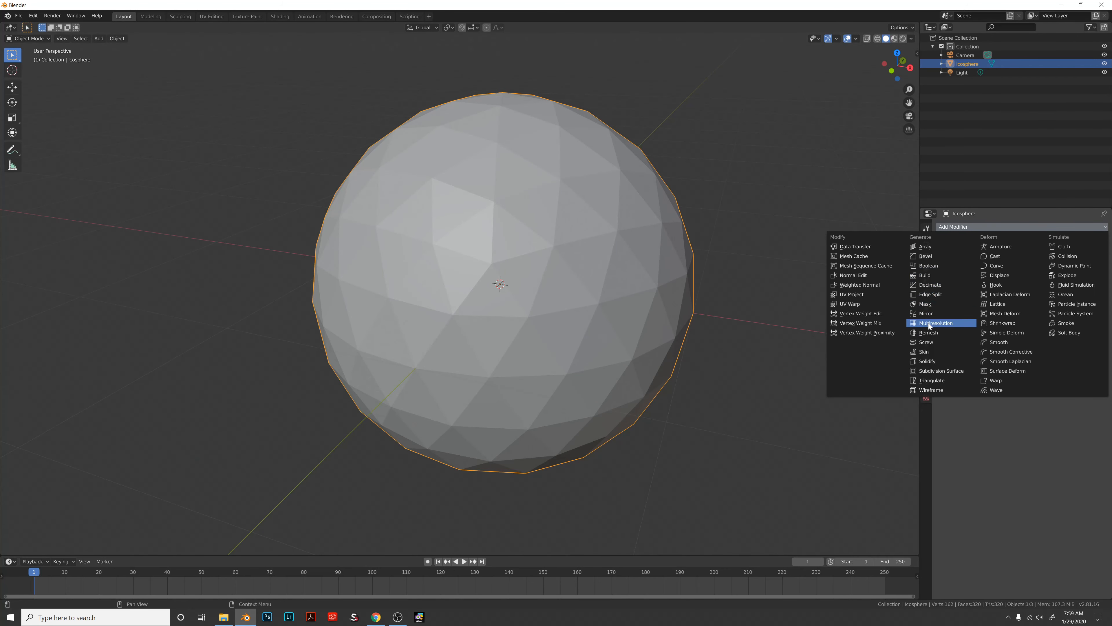
{"action": "left_click", "coordinate": [935, 390]}
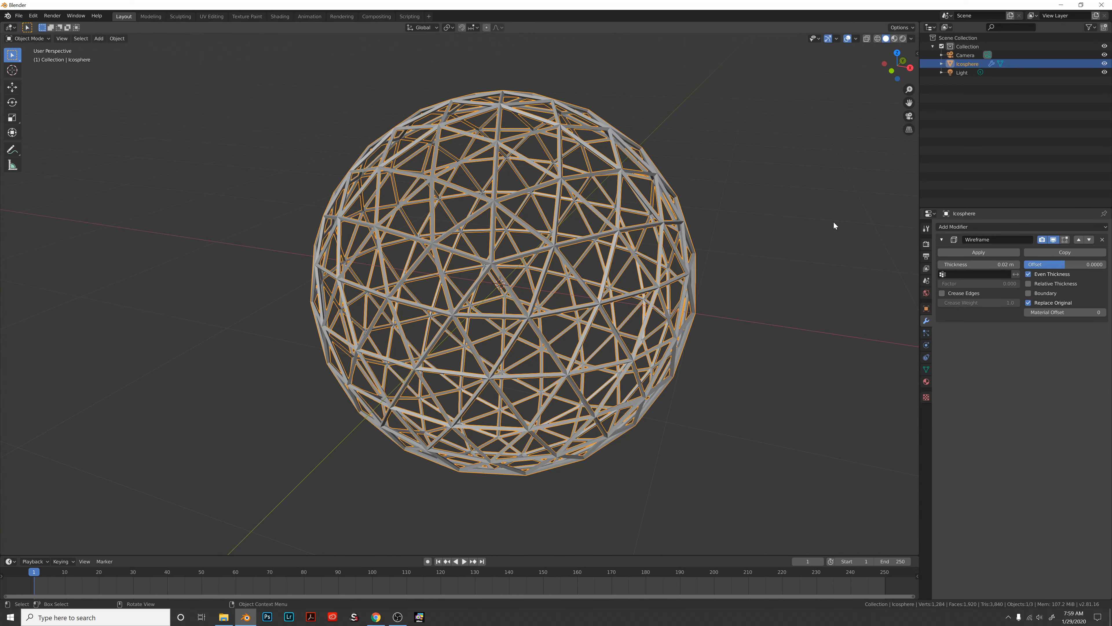
{"action": "middle_click_drag", "start_coordinate": [671, 231], "coordinate": [664, 235]}
{"action": "scroll", "coordinate": [767, 231], "scroll_direction": "up", "scroll_amount": 2}
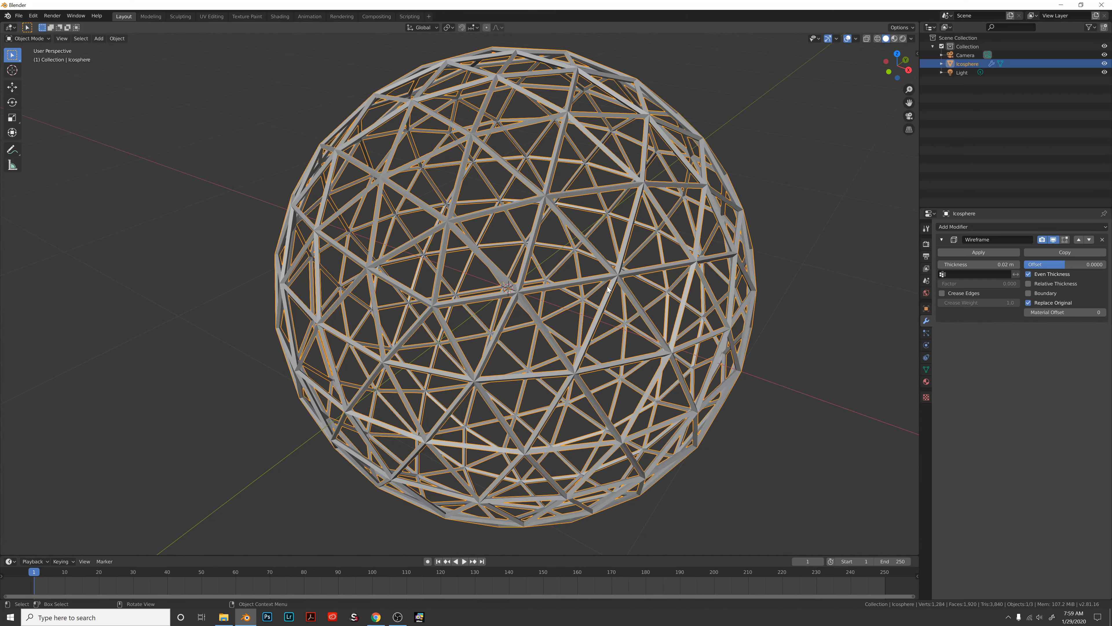
{"action": "middle_click_drag", "start_coordinate": [607, 290], "coordinate": [562, 281]}
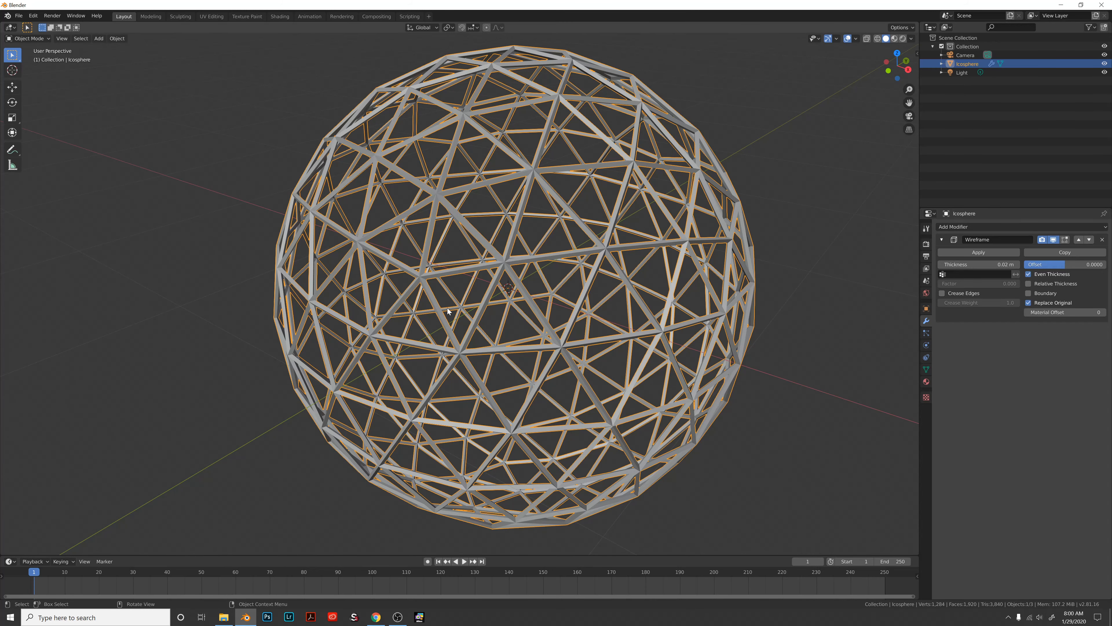
{"action": "middle_click_drag", "start_coordinate": [449, 304], "coordinate": [456, 308]}
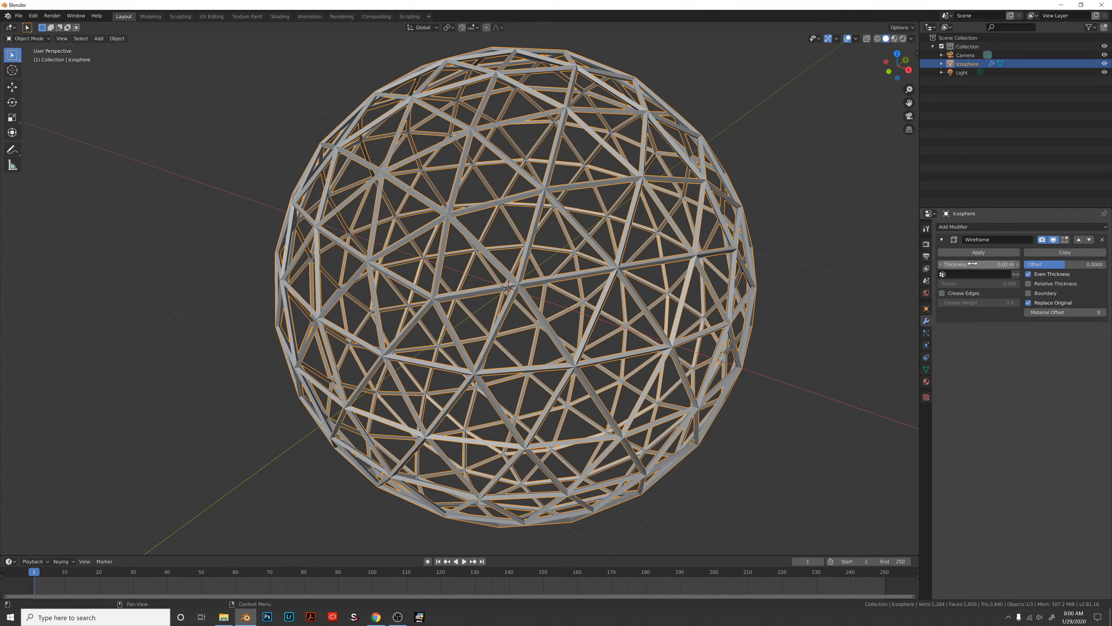
{"action": "mouse_move", "coordinate": [979, 264]}
{"action": "left_mouse_down"}
{"action": "mouse_move", "coordinate": [1002, 265]}
{"action": "mouse_move", "coordinate": [963, 264]}
{"action": "mouse_move", "coordinate": [995, 264]}
{"action": "mouse_move", "coordinate": [970, 264]}
{"action": "mouse_move", "coordinate": [984, 264]}
{"action": "left_mouse_up"}
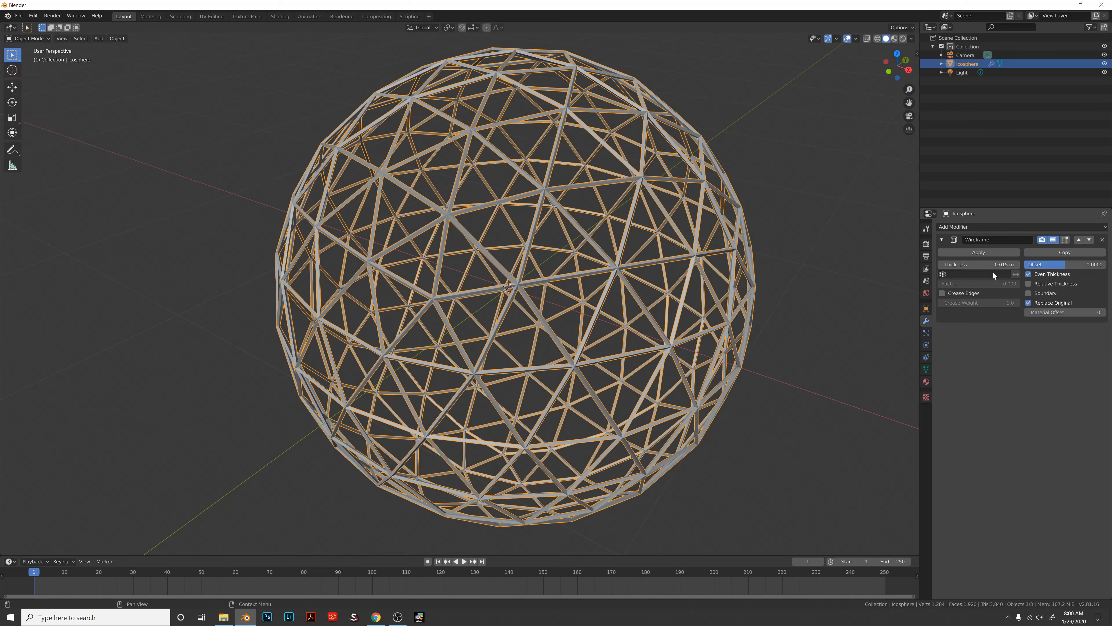
Step: Compare the ico sphere's wireframe with and without Even Thickness and leave the option off
{"action": "left_click", "coordinate": [1028, 274]}
{"action": "left_click", "coordinate": [1028, 274]}
{"action": "left_click", "coordinate": [1028, 274]}
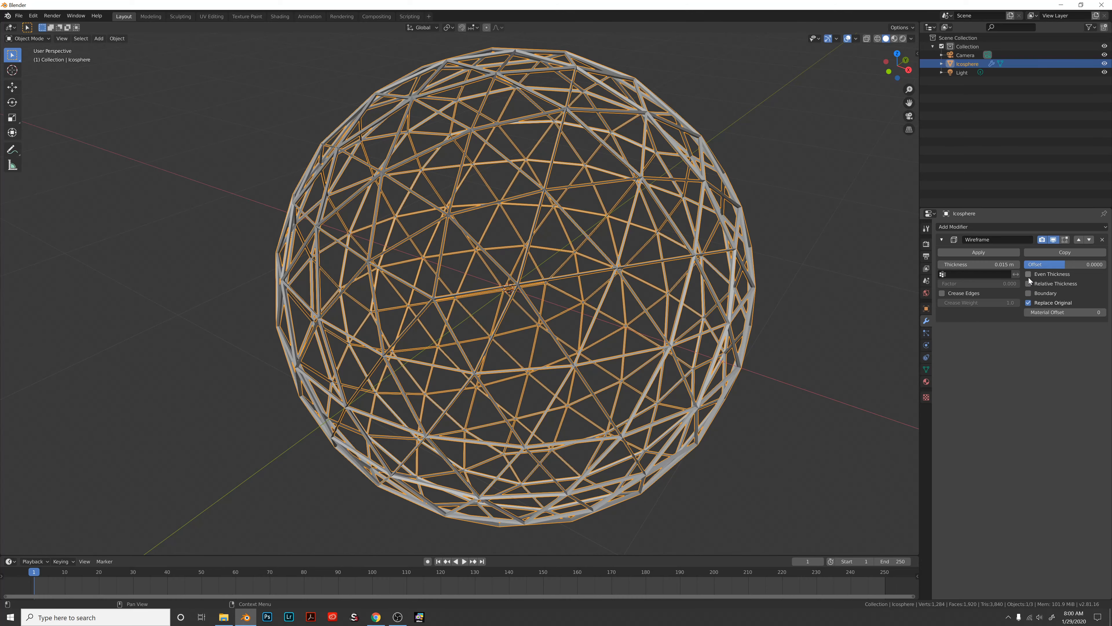
Step: Try Relative Thickness on the ico sphere's wireframe, set the Thickness to 0.03 m, and turn Relative Thickness off again
{"action": "left_click", "coordinate": [1028, 283]}
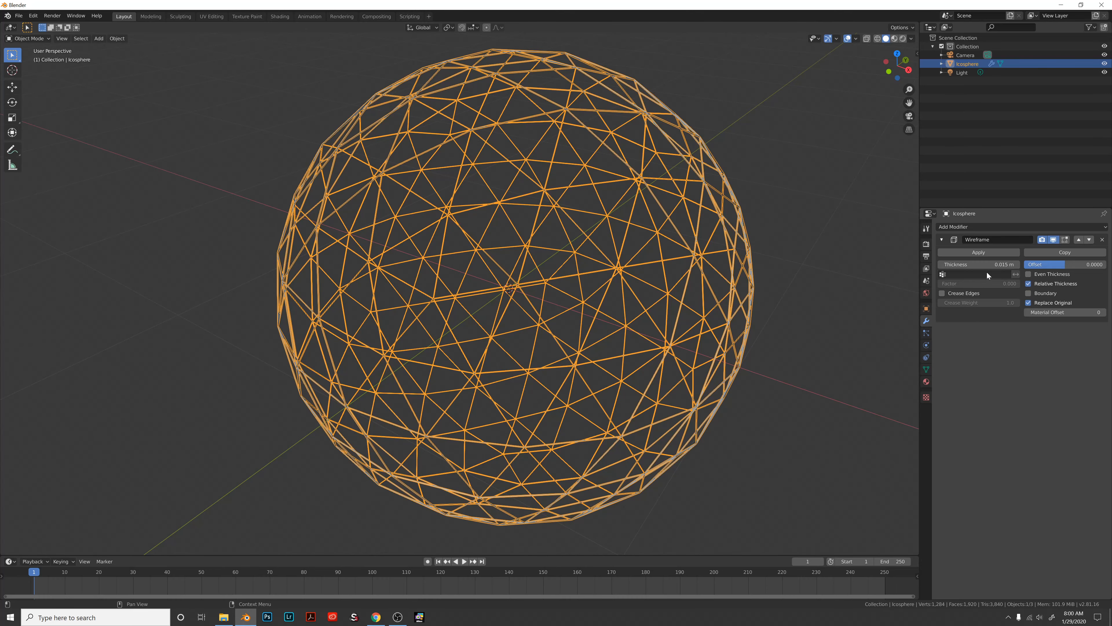
{"action": "left_click_drag", "start_coordinate": [976, 265], "coordinate": [955, 264]}
{"action": "left_click", "coordinate": [1028, 284]}
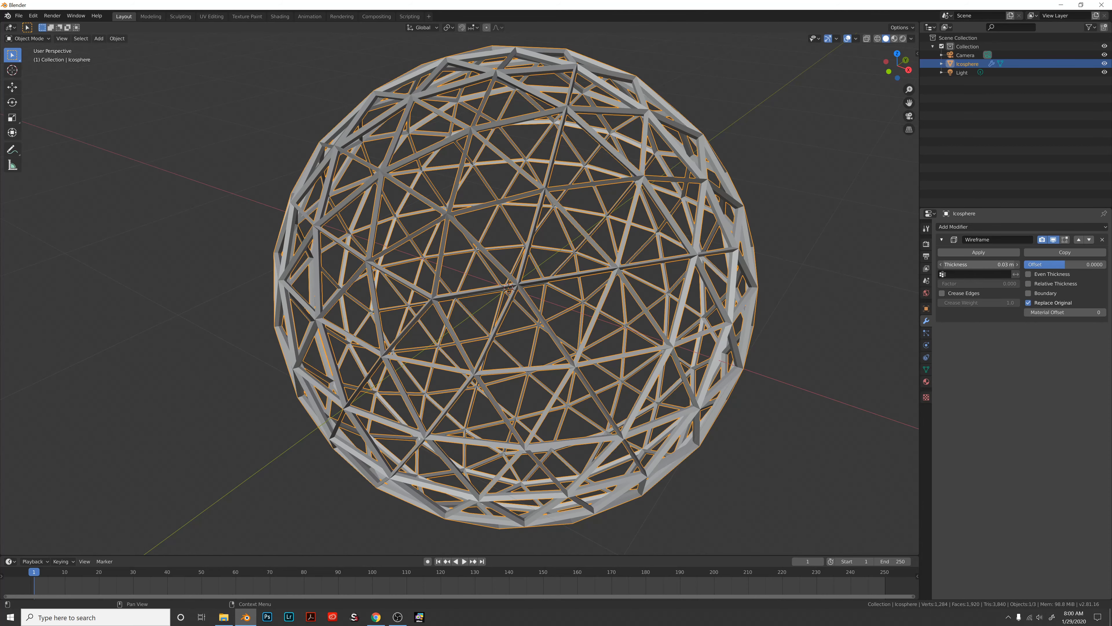
Step: Check the ico sphere's underlying mesh in Edit Mode and apply the Wireframe modifier in Object Mode
{"action": "middle_click_drag", "start_coordinate": [722, 297], "coordinate": [724, 302]}
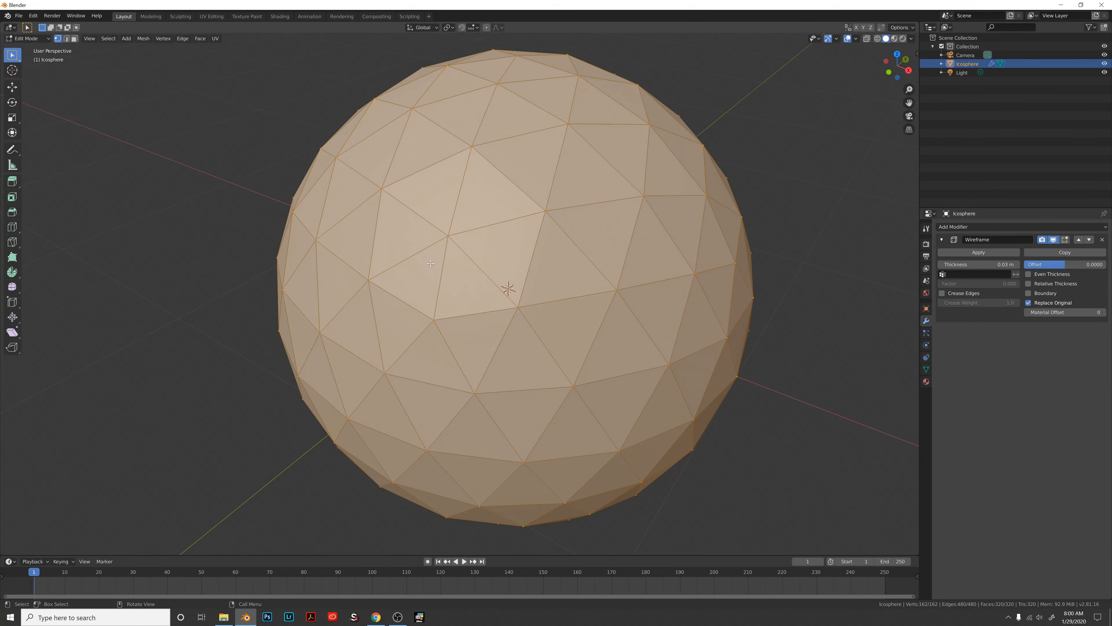
{"action": "key", "text": "Tab"}
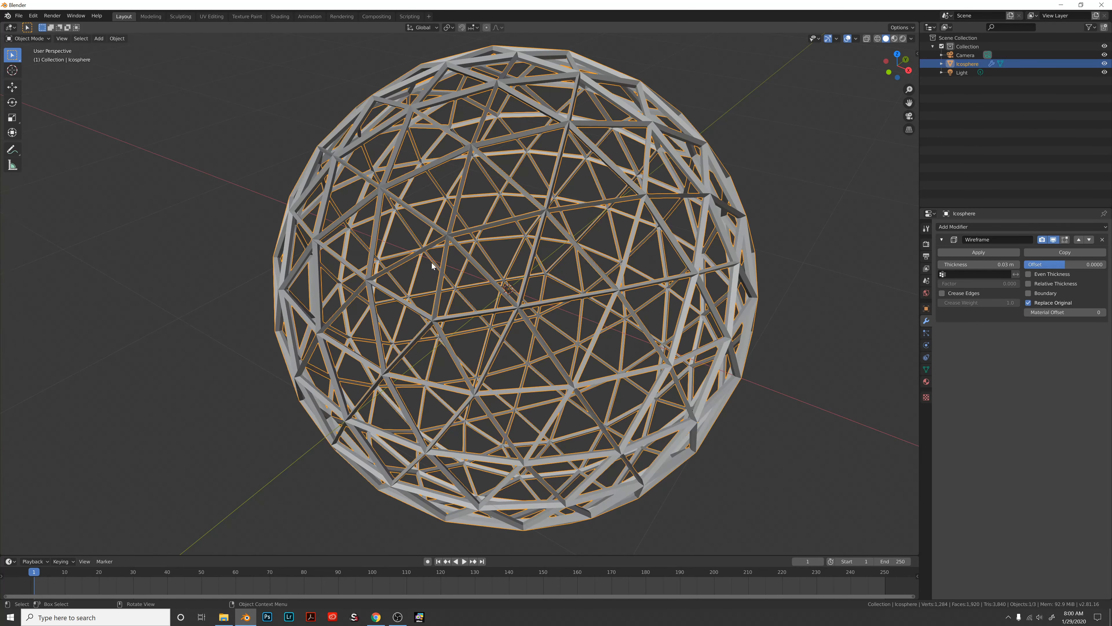
{"action": "left_click", "coordinate": [978, 252]}
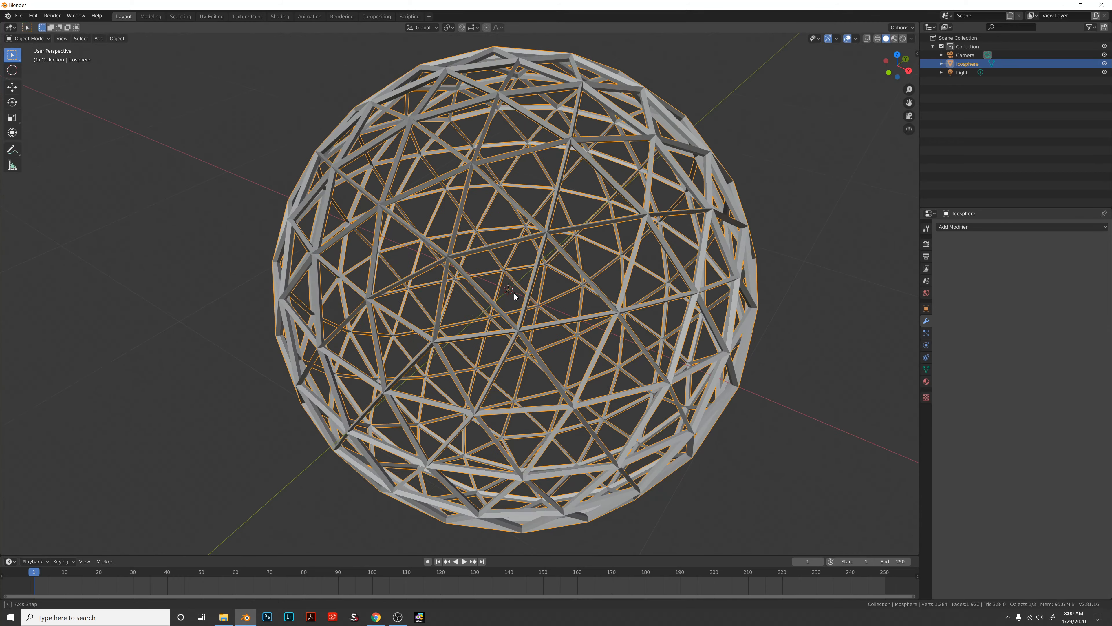
Step: Examine the ico sphere's applied wireframe geometry up close in Edit Mode and return to Object Mode
{"action": "key", "text": "Tab"}
{"action": "middle_click_drag", "start_coordinate": [515, 292], "coordinate": [511, 287]}
{"action": "key", "text": "Tab"}
{"action": "key", "text": "Tab"}
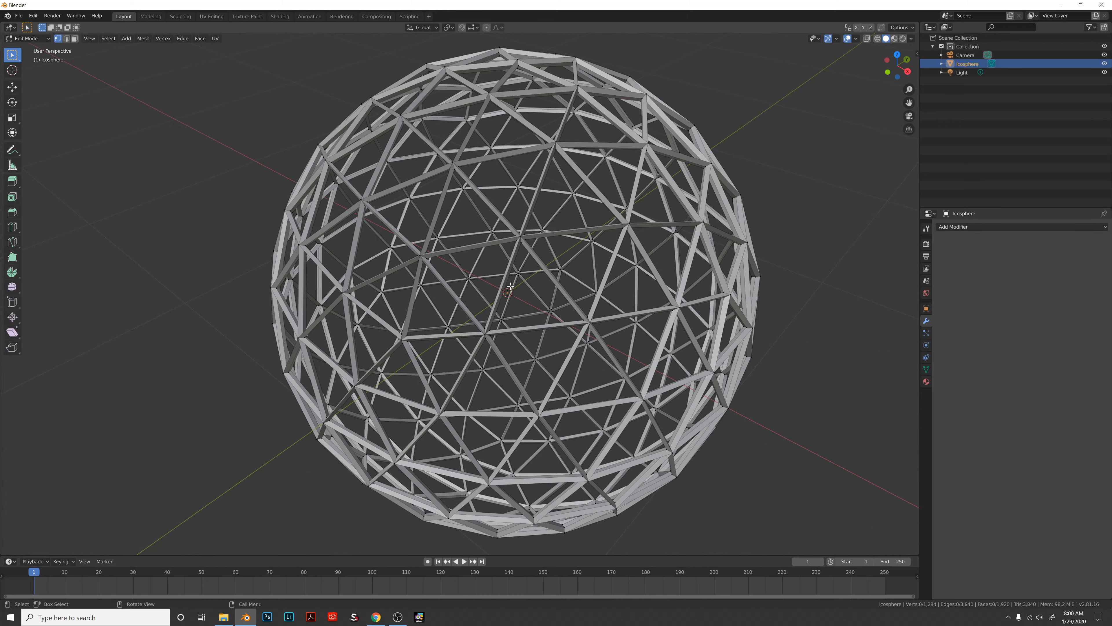
{"action": "scroll", "coordinate": [575, 285], "scroll_direction": "up", "scroll_amount": 6}
{"action": "scroll", "coordinate": [575, 284], "scroll_direction": "down", "scroll_amount": 5}
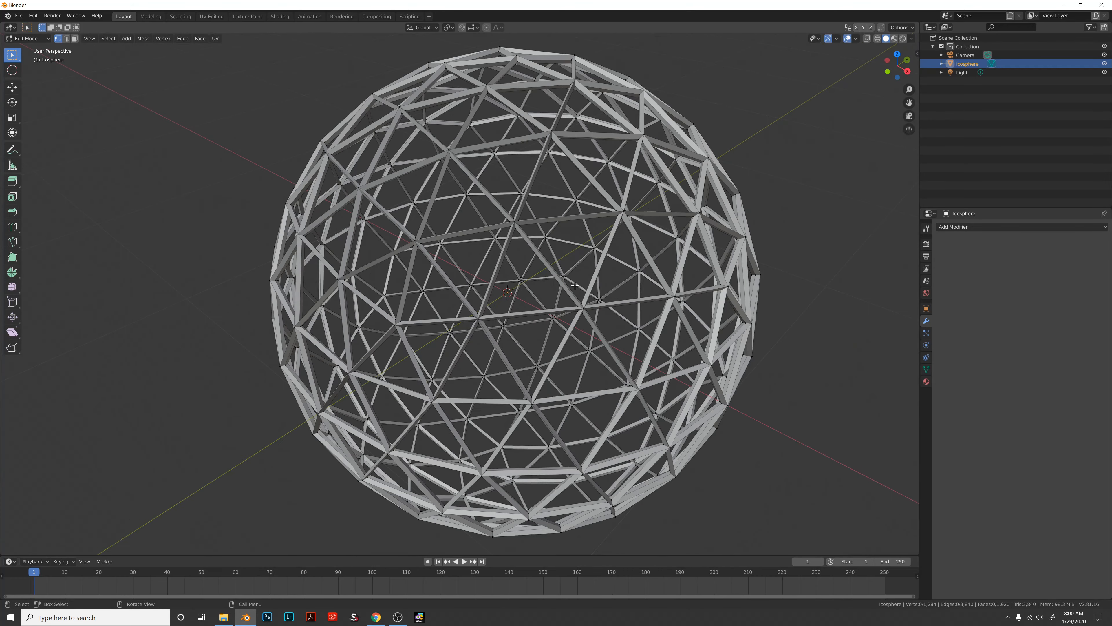
{"action": "middle_click_drag", "start_coordinate": [575, 286], "coordinate": [560, 267]}
{"action": "key", "text": "Tab"}
{"action": "mouse_move", "coordinate": [587, 270]}
{"action": "middle_mouse_down"}
{"action": "mouse_move", "coordinate": [606, 267]}
{"action": "mouse_move", "coordinate": [578, 262]}
{"action": "middle_mouse_up"}
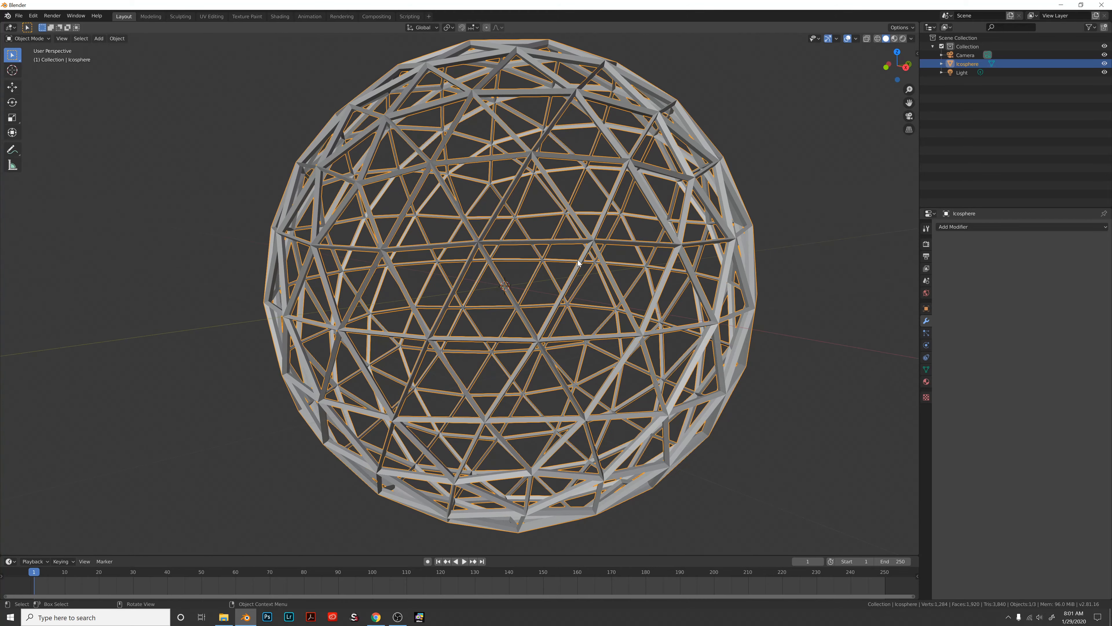
Step: Move the wireframe ico sphere along the X axis by about -5.93 m, away from the world origin
{"action": "scroll", "coordinate": [577, 263], "scroll_direction": "down", "scroll_amount": 4}
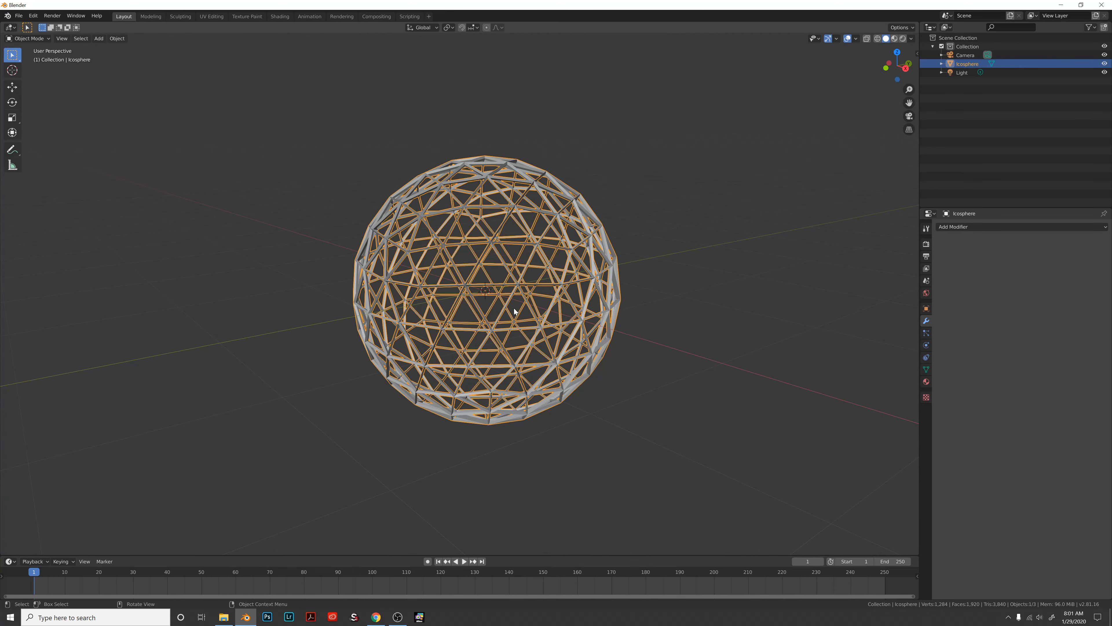
{"action": "key", "text": "x"}
{"action": "key", "text": "Escape"}
{"action": "key", "text": "g"}
{"action": "key", "text": "x"}
{"action": "left_click", "coordinate": [368, 297]}
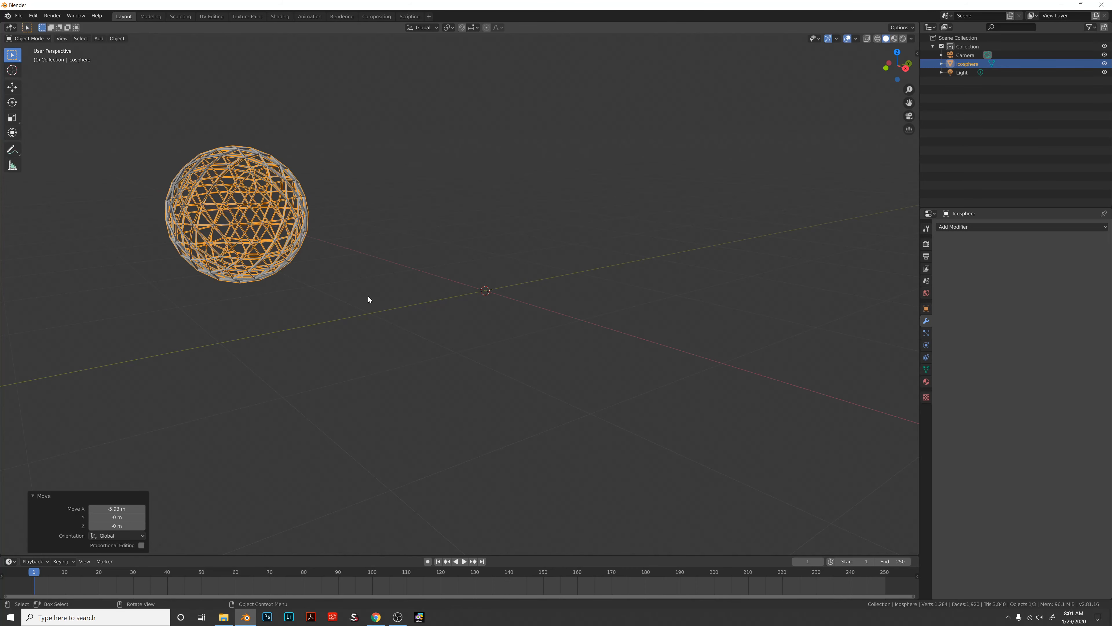
Step: Add a torus mesh at the world origin and select it
{"action": "key", "text": "shift+a"}
{"action": "mouse_move", "coordinate": [488, 289]}
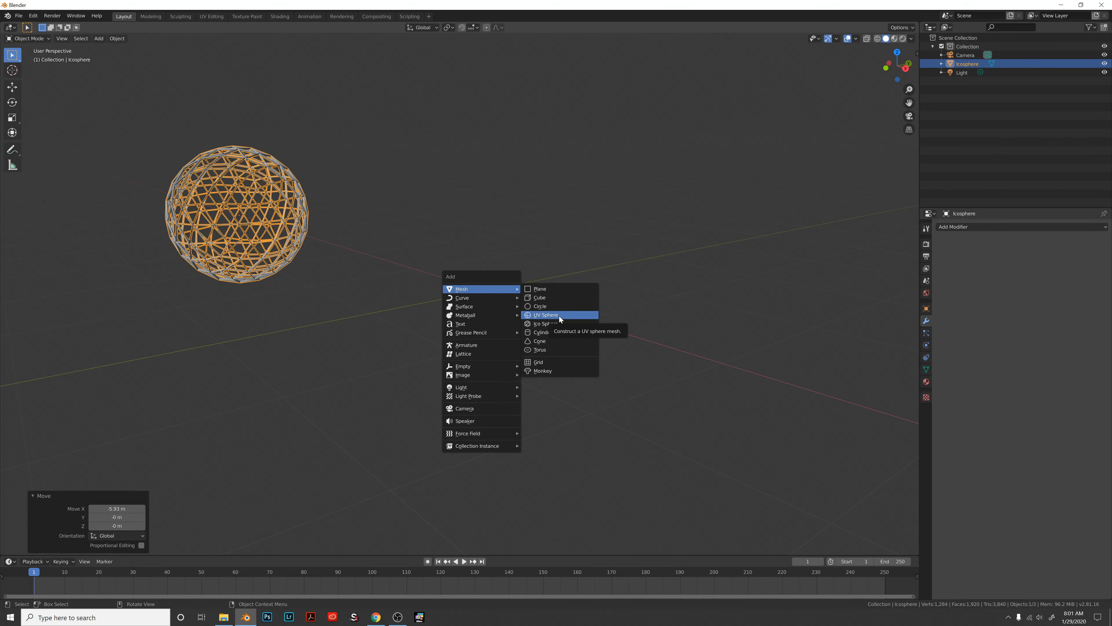
{"action": "left_click", "coordinate": [546, 348]}
{"action": "middle_click_drag", "start_coordinate": [534, 318], "coordinate": [531, 326]}
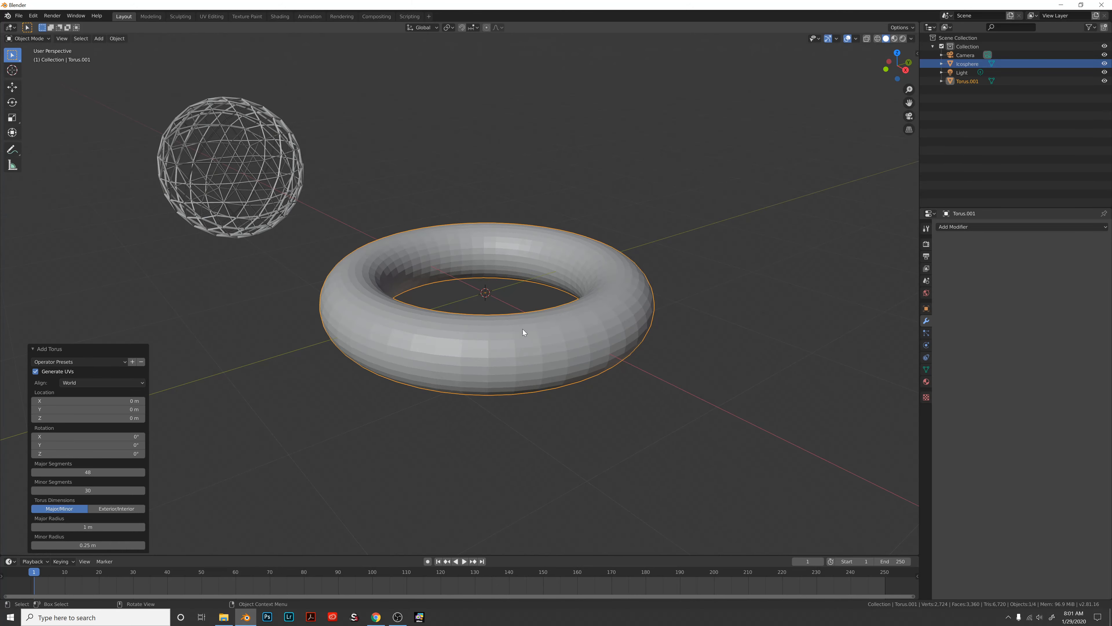
{"action": "scroll", "coordinate": [509, 333], "scroll_direction": "up", "scroll_amount": 1}
{"action": "scroll", "coordinate": [509, 336], "scroll_direction": "up", "scroll_amount": 2}
{"action": "left_click", "coordinate": [506, 352]}
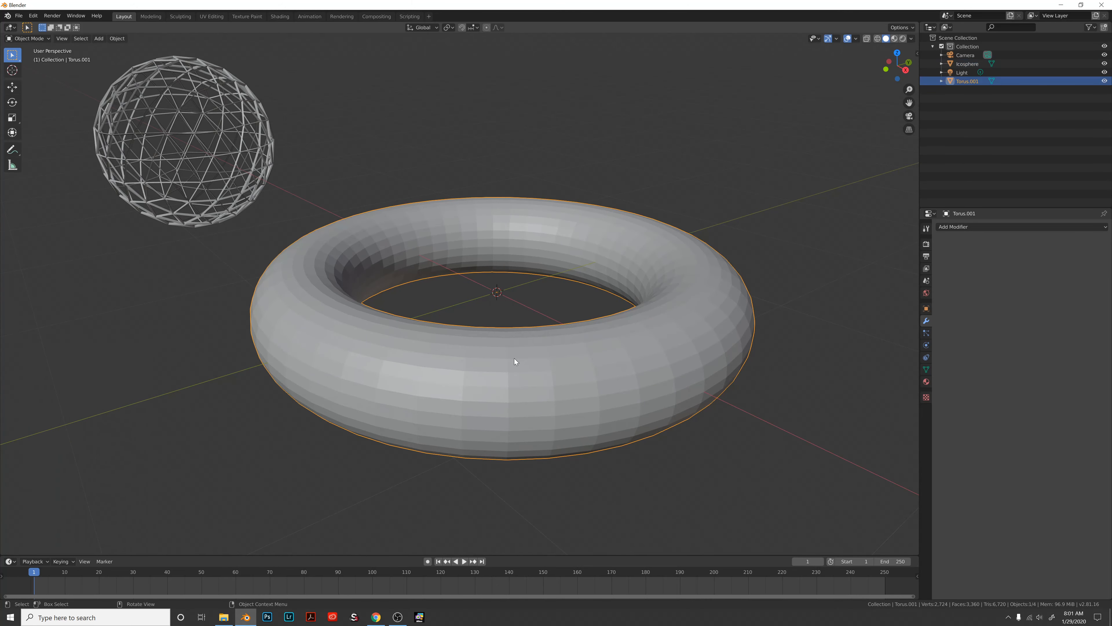
Step: Add a Wireframe modifier to the torus and set its Thickness to 0.011 m
{"action": "left_click", "coordinate": [951, 225]}
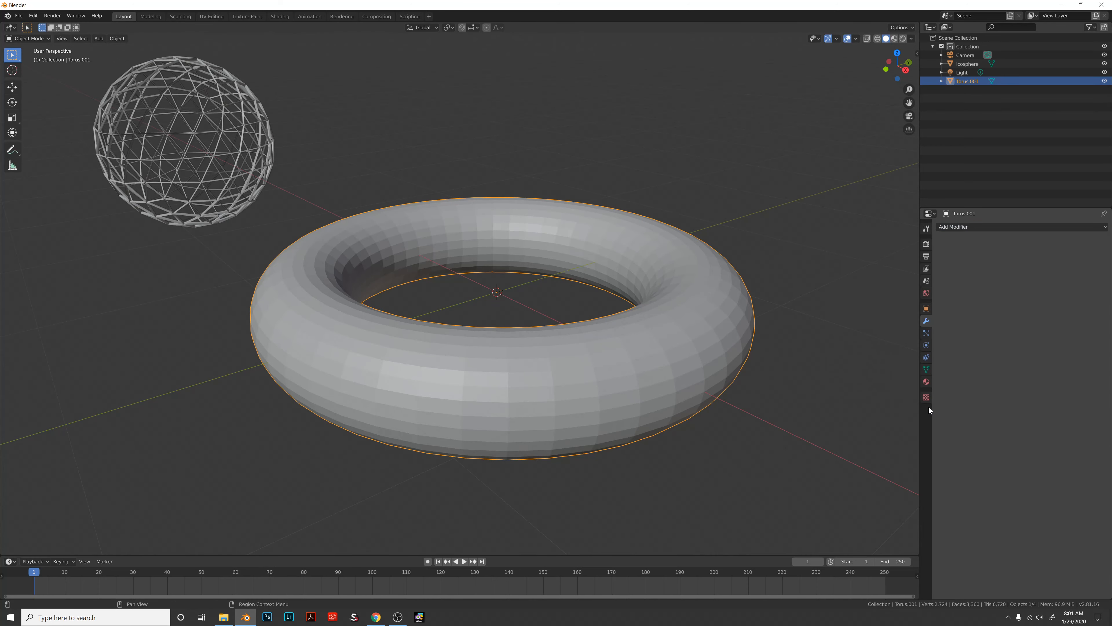
{"action": "left_click", "coordinate": [966, 230]}
{"action": "left_click", "coordinate": [936, 389]}
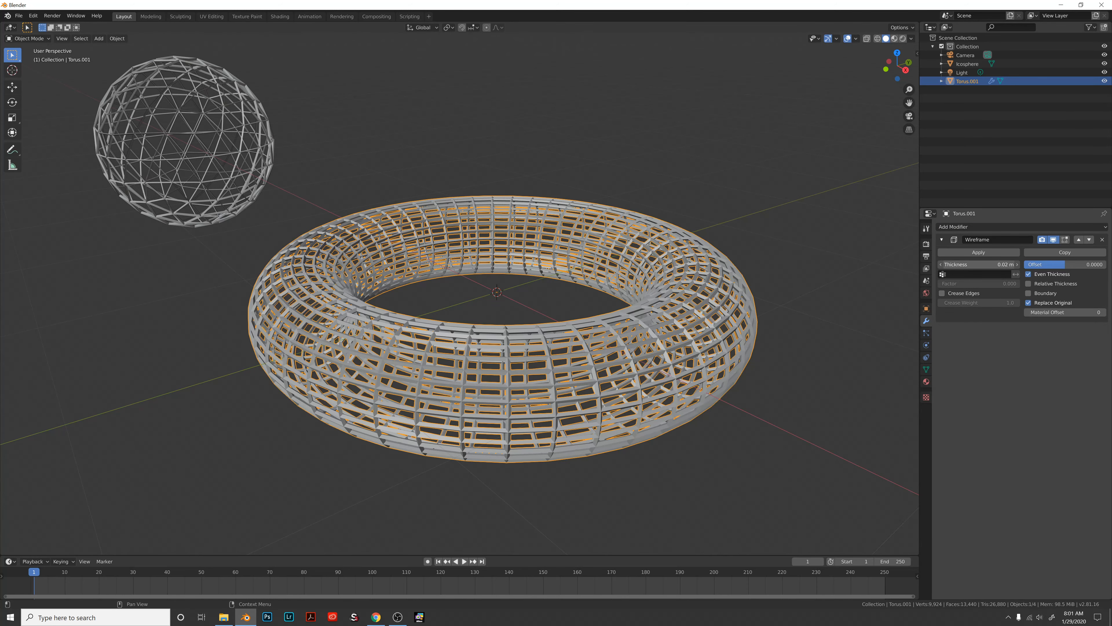
{"action": "left_click_drag", "start_coordinate": [979, 264], "coordinate": [971, 264]}
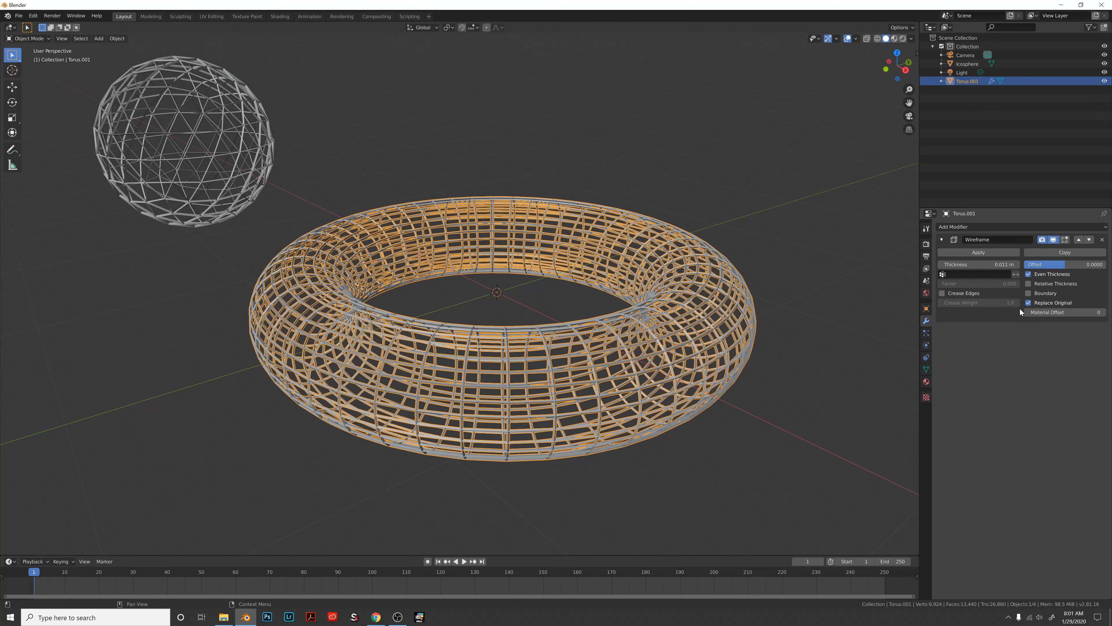
Step: Compare the torus wireframe with and without Replace Original and leave the option off
{"action": "left_click", "coordinate": [1028, 303]}
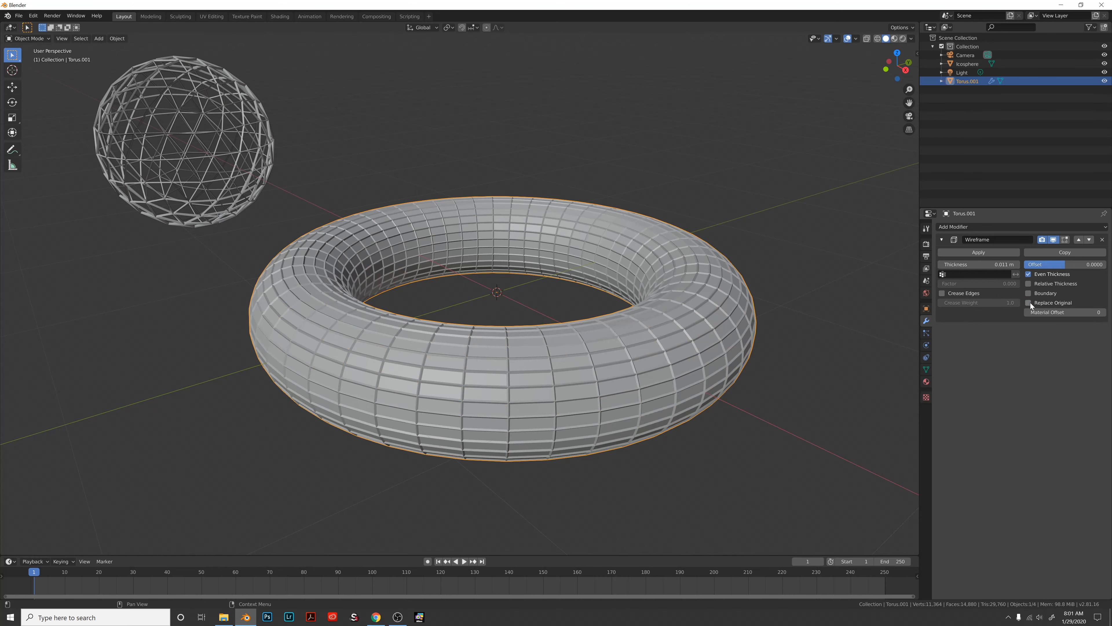
{"action": "left_click", "coordinate": [1029, 303]}
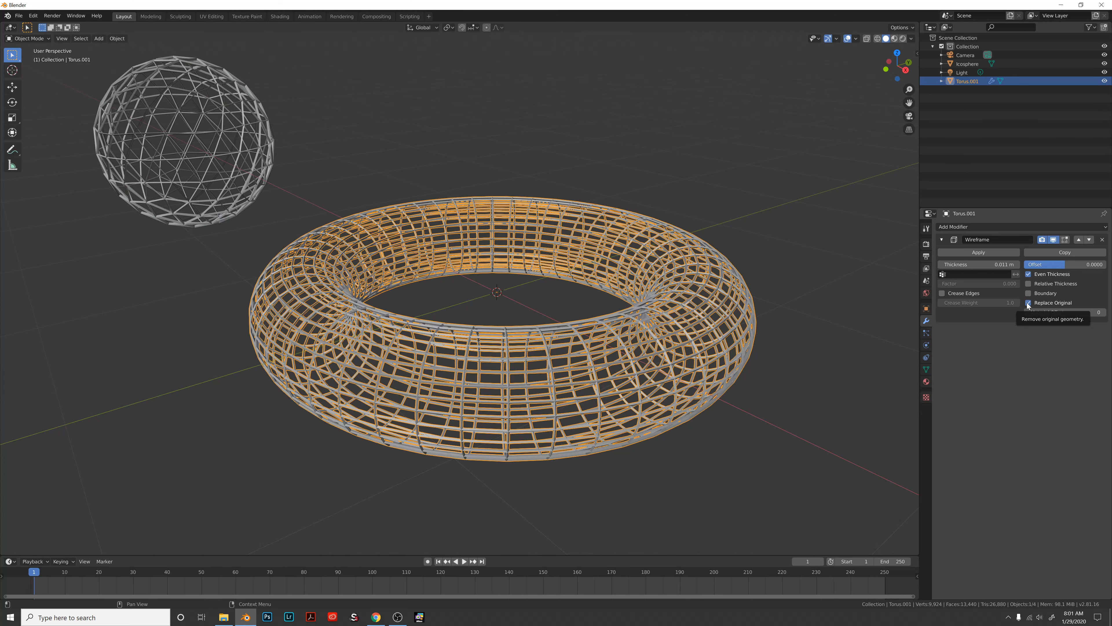
{"action": "left_click", "coordinate": [1029, 303]}
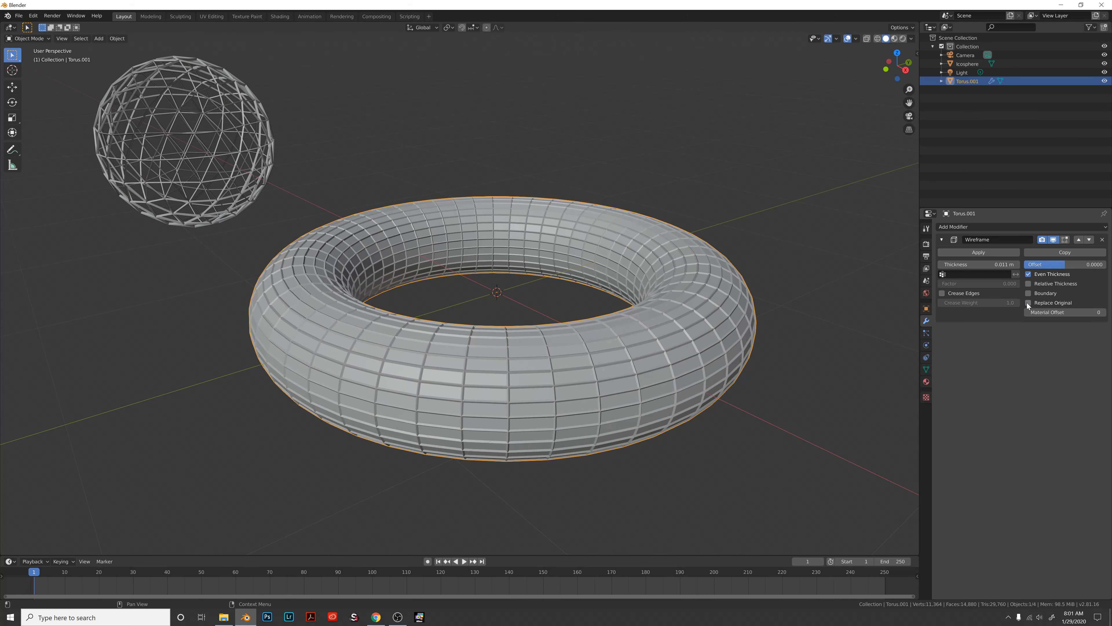
{"action": "scroll", "coordinate": [859, 315], "scroll_direction": "up", "scroll_amount": 2}
{"action": "middle_click_drag", "start_coordinate": [877, 297], "coordinate": [619, 348]}
{"action": "middle_click_drag", "start_coordinate": [504, 327], "coordinate": [511, 334]}
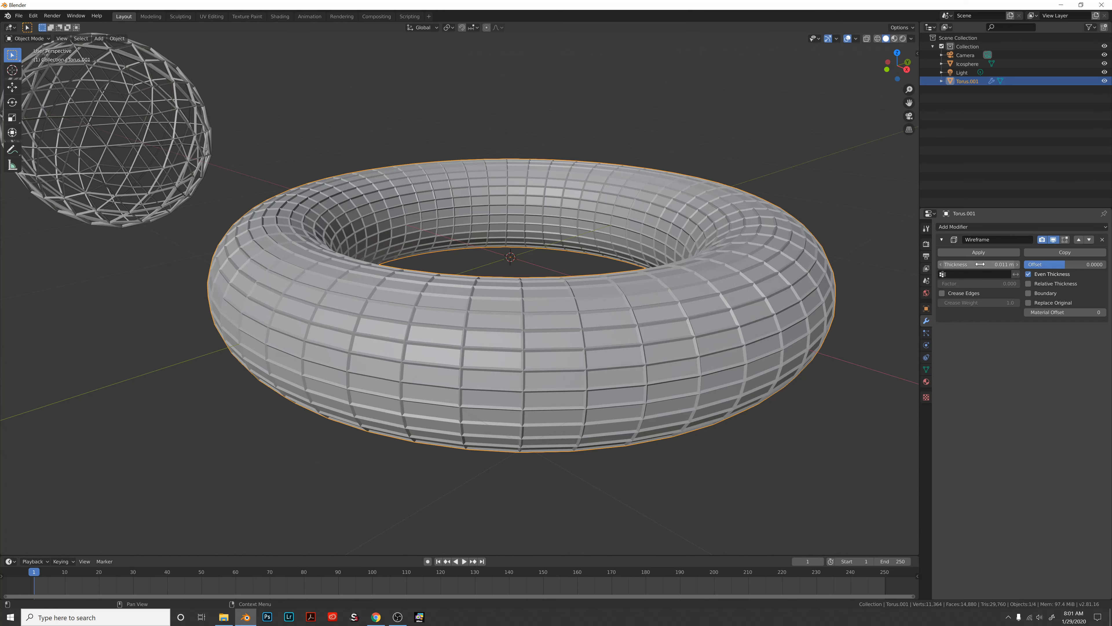
Step: Set the torus wireframe's Thickness to 0.018 m and turn Even Thickness off and on again
{"action": "mouse_move", "coordinate": [979, 264]}
{"action": "left_mouse_down"}
{"action": "mouse_move", "coordinate": [959, 264]}
{"action": "mouse_move", "coordinate": [994, 264]}
{"action": "mouse_move", "coordinate": [972, 264]}
{"action": "mouse_move", "coordinate": [995, 264]}
{"action": "mouse_move", "coordinate": [973, 264]}
{"action": "mouse_move", "coordinate": [985, 270]}
{"action": "left_mouse_up"}
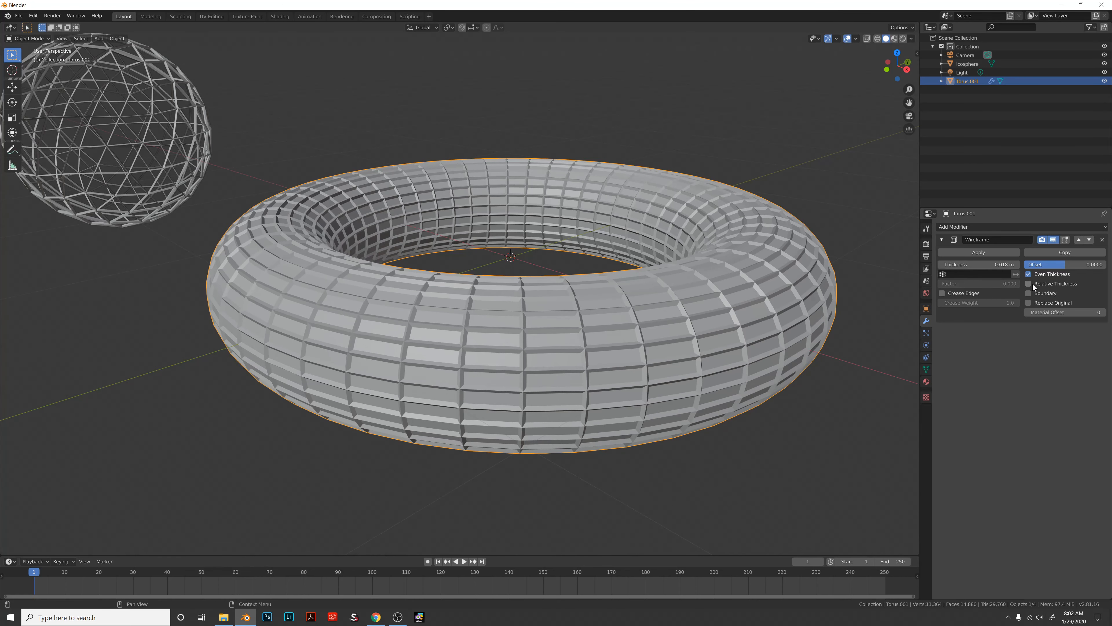
{"action": "left_click", "coordinate": [1028, 274]}
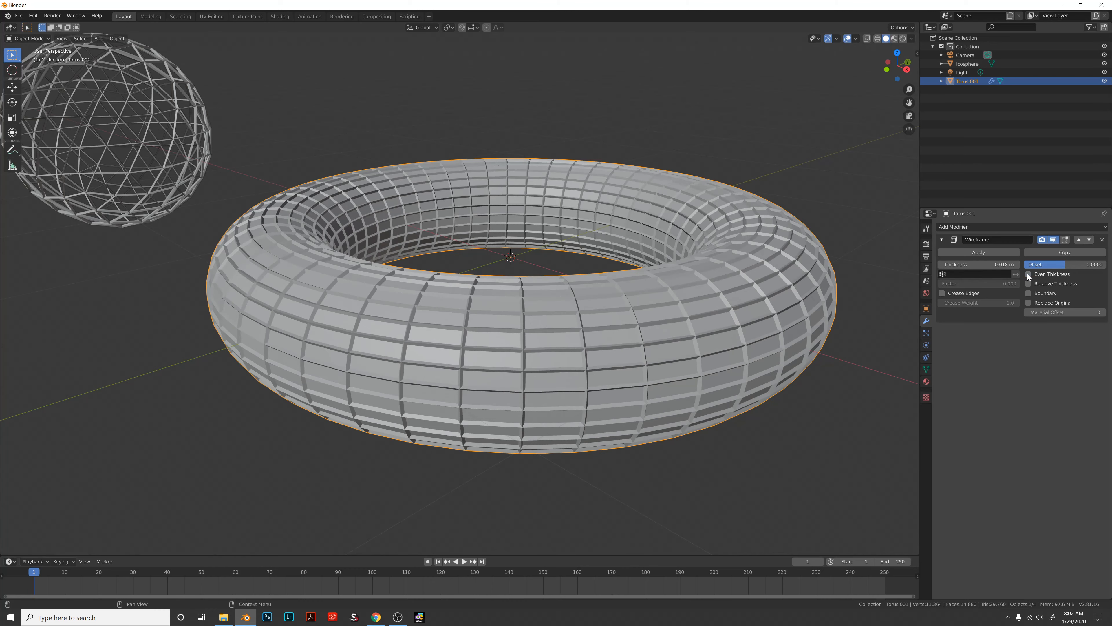
{"action": "left_click", "coordinate": [1028, 273]}
Step: Inspect the raised wireframe on the torus surface and apply the Wireframe modifier
{"action": "middle_click_drag", "start_coordinate": [614, 293], "coordinate": [504, 312]}
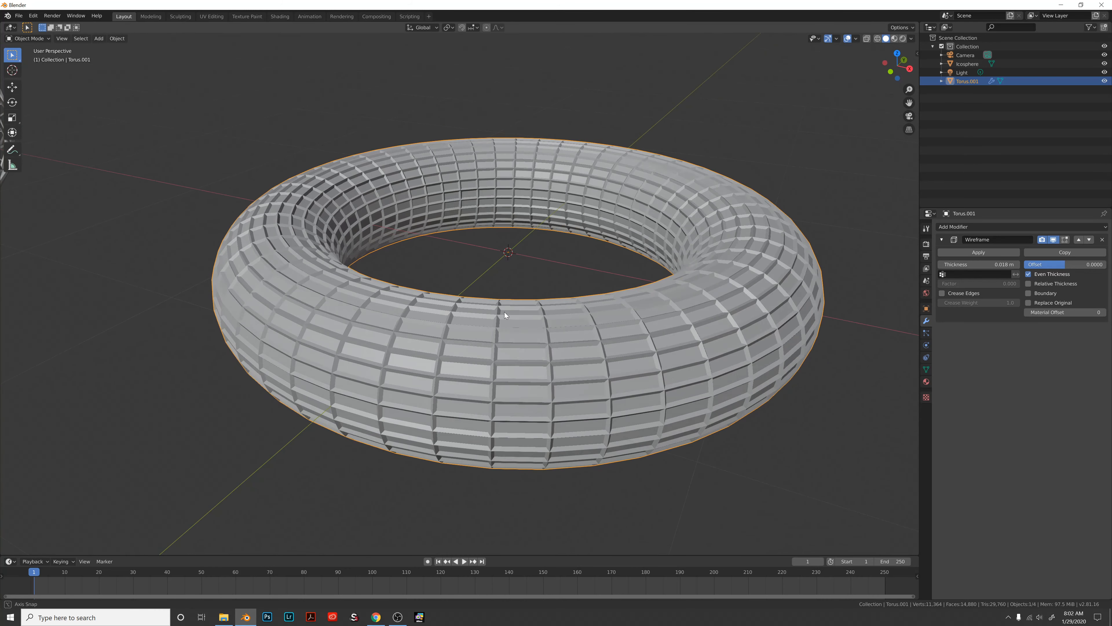
{"action": "scroll", "coordinate": [529, 322], "scroll_direction": "down", "scroll_amount": 1}
{"action": "scroll", "coordinate": [529, 323], "scroll_direction": "up", "scroll_amount": 3}
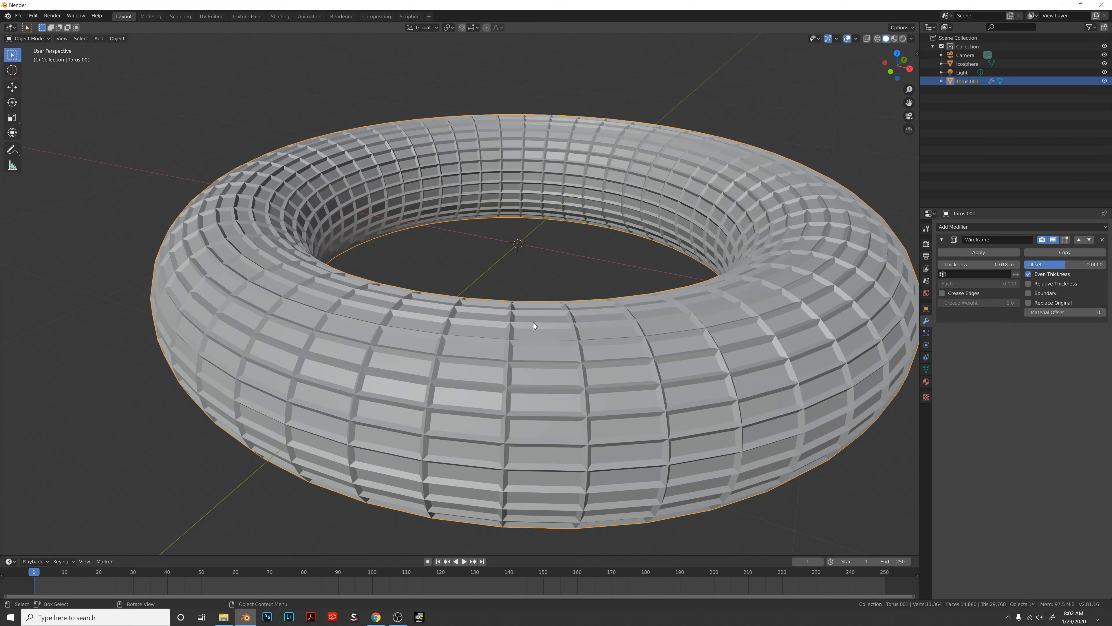
{"action": "left_click", "coordinate": [978, 252]}
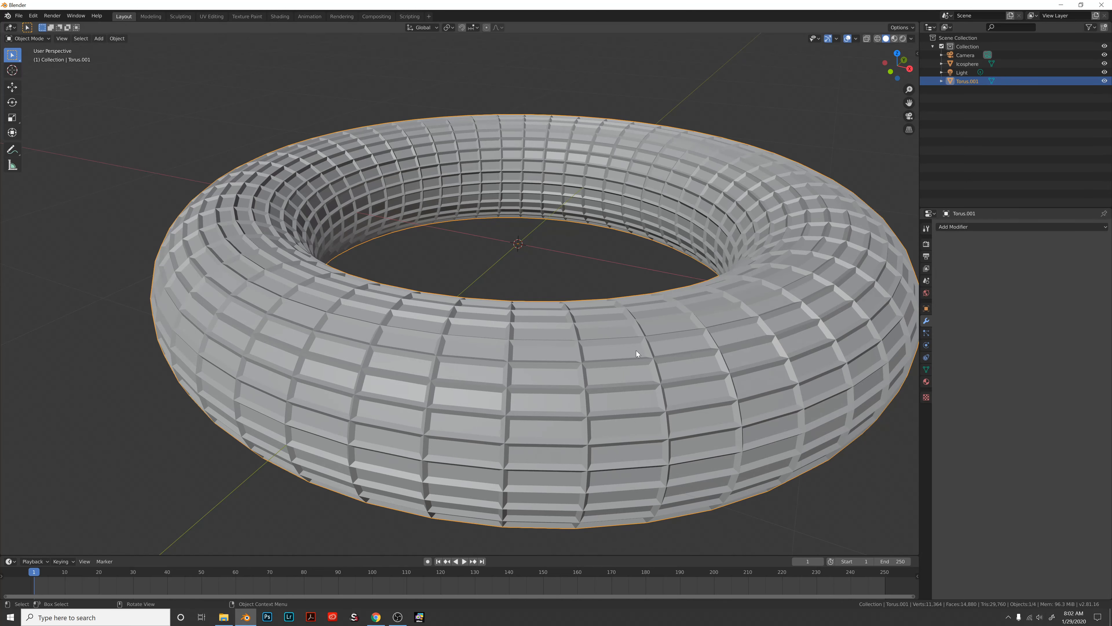
Step: Examine the torus's applied wireframe geometry in Edit Mode with nothing selected
{"action": "middle_click_drag", "start_coordinate": [636, 350], "coordinate": [604, 346]}
{"action": "key", "text": "Tab"}
{"action": "key", "text": "alt+a"}
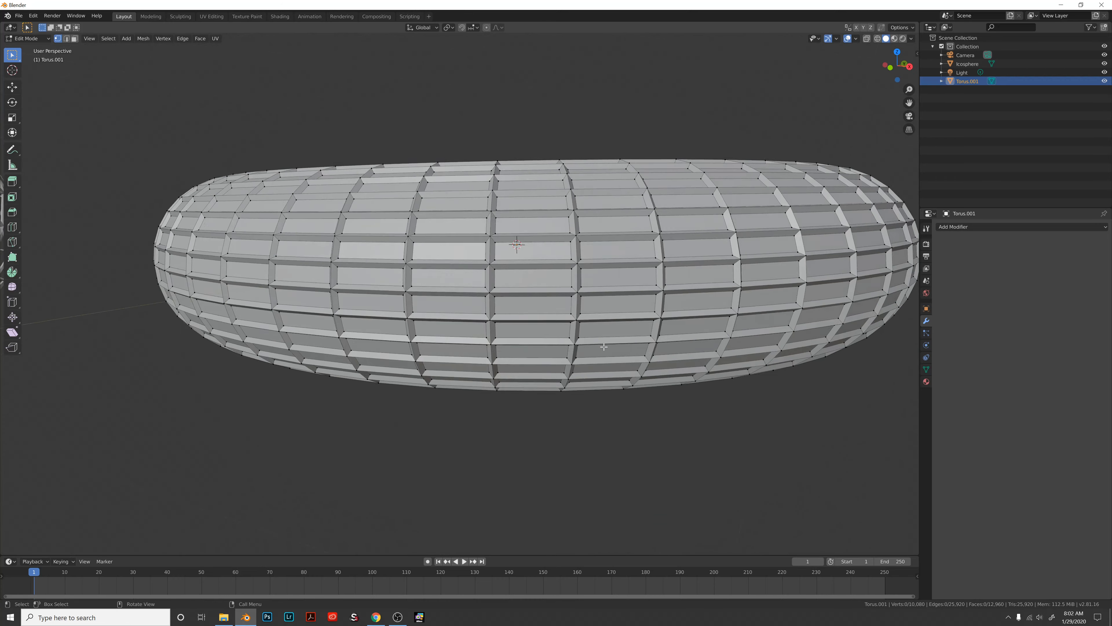
{"action": "scroll", "coordinate": [569, 337], "scroll_direction": "down", "scroll_amount": 3}
{"action": "middle_click_drag", "start_coordinate": [493, 304], "coordinate": [542, 320]}
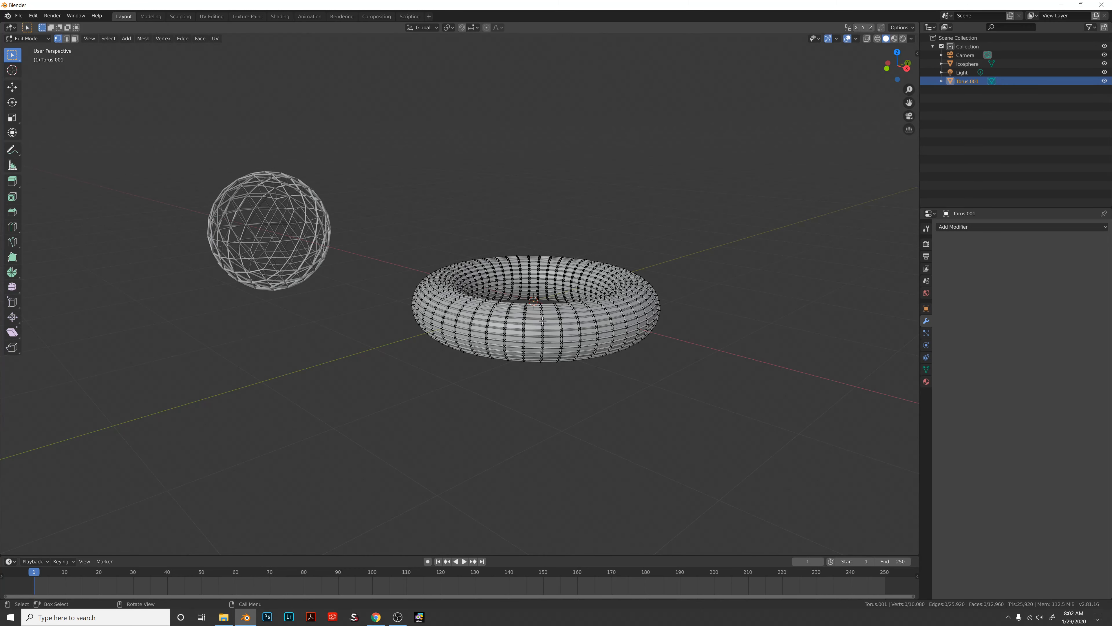